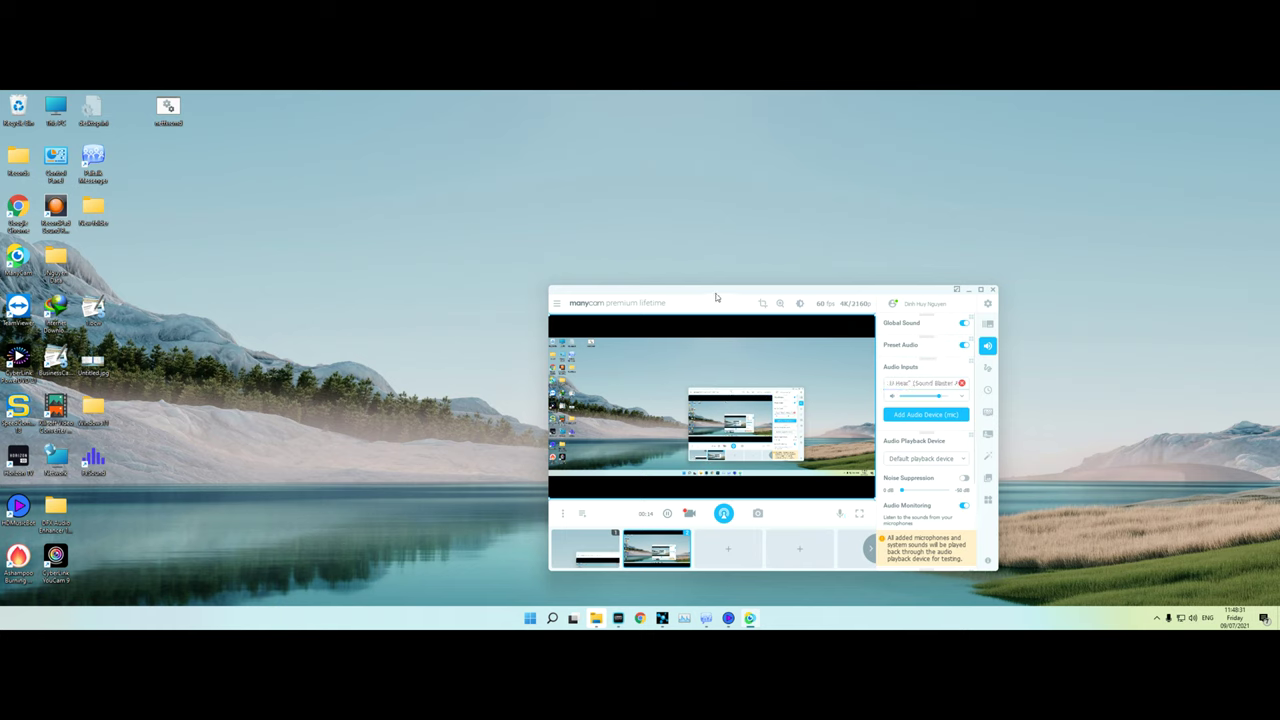
pyautogui.click(540, 218)
pyautogui.click(543, 210)
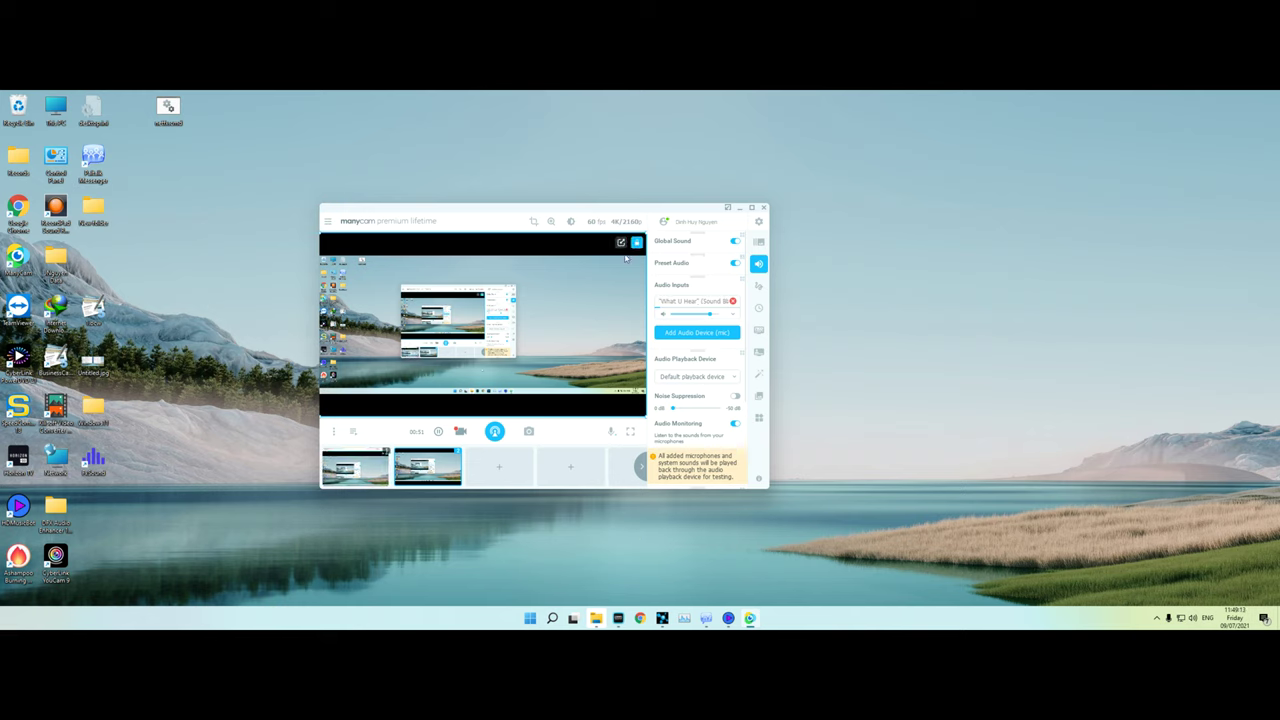
pyautogui.moveTo(630, 214); pyautogui.dragTo(605, 162)
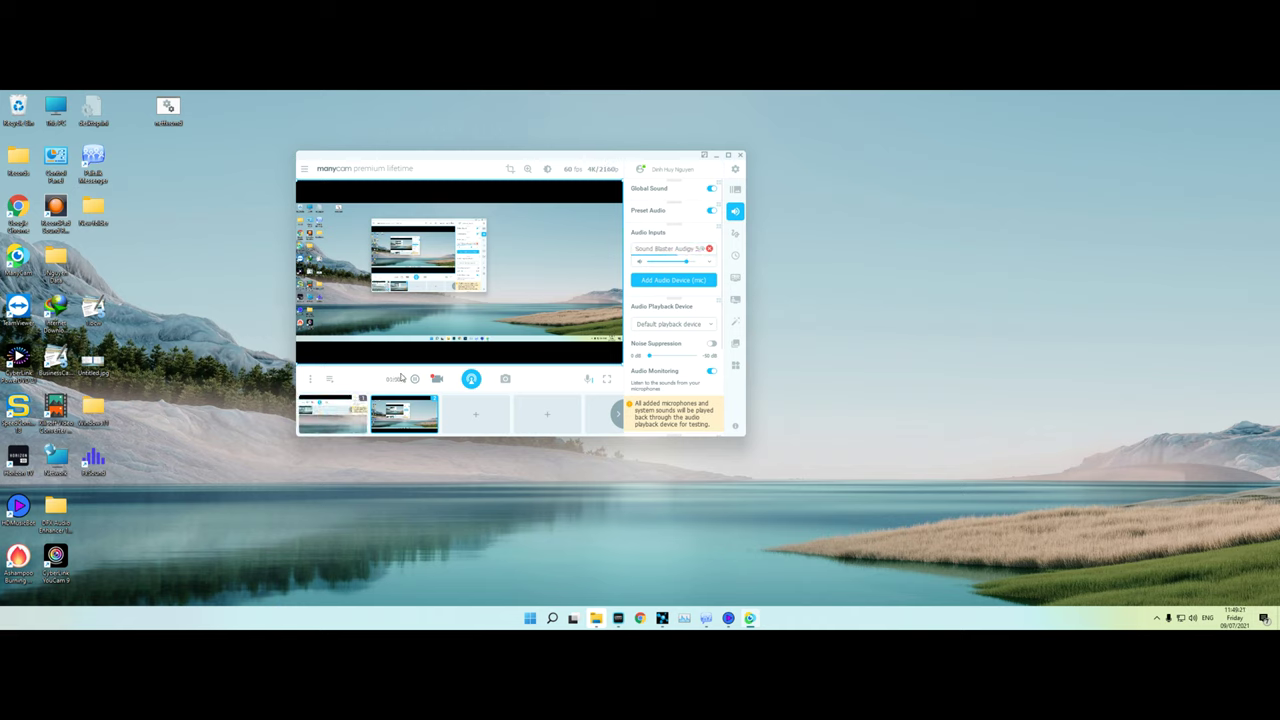
pyautogui.moveTo(454, 152); pyautogui.dragTo(637, 155)
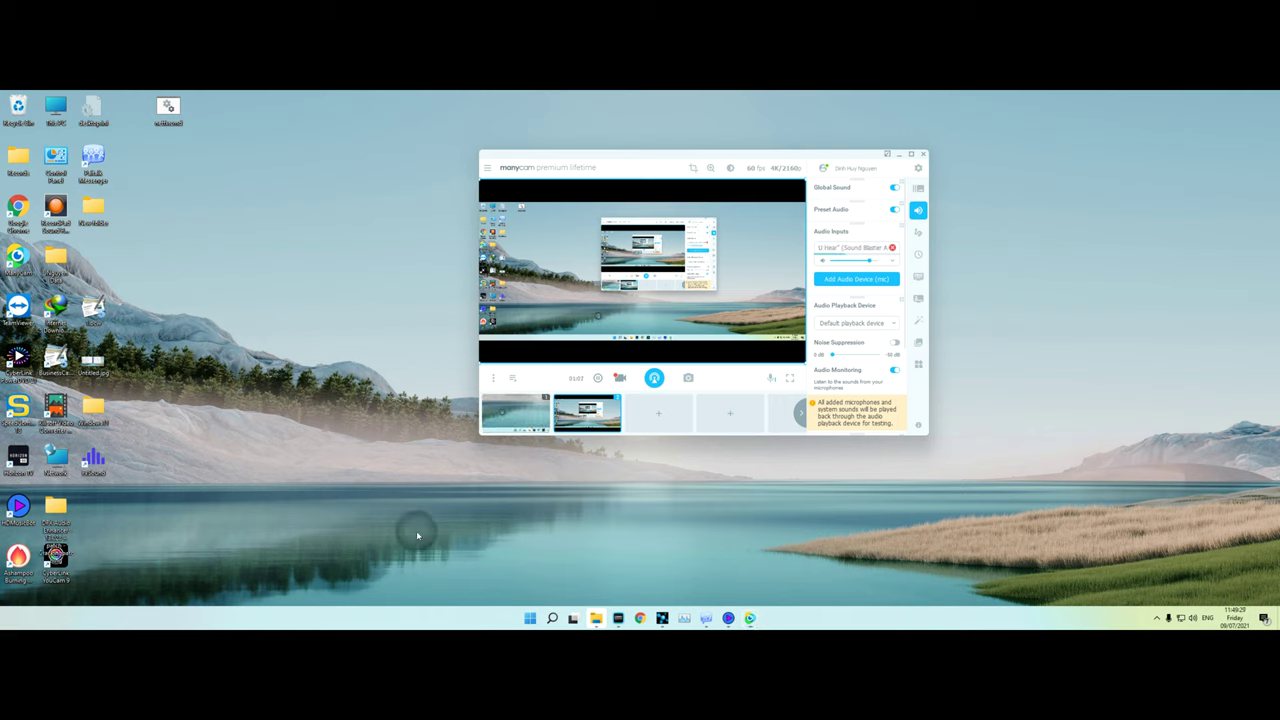
pyautogui.click(168, 510)
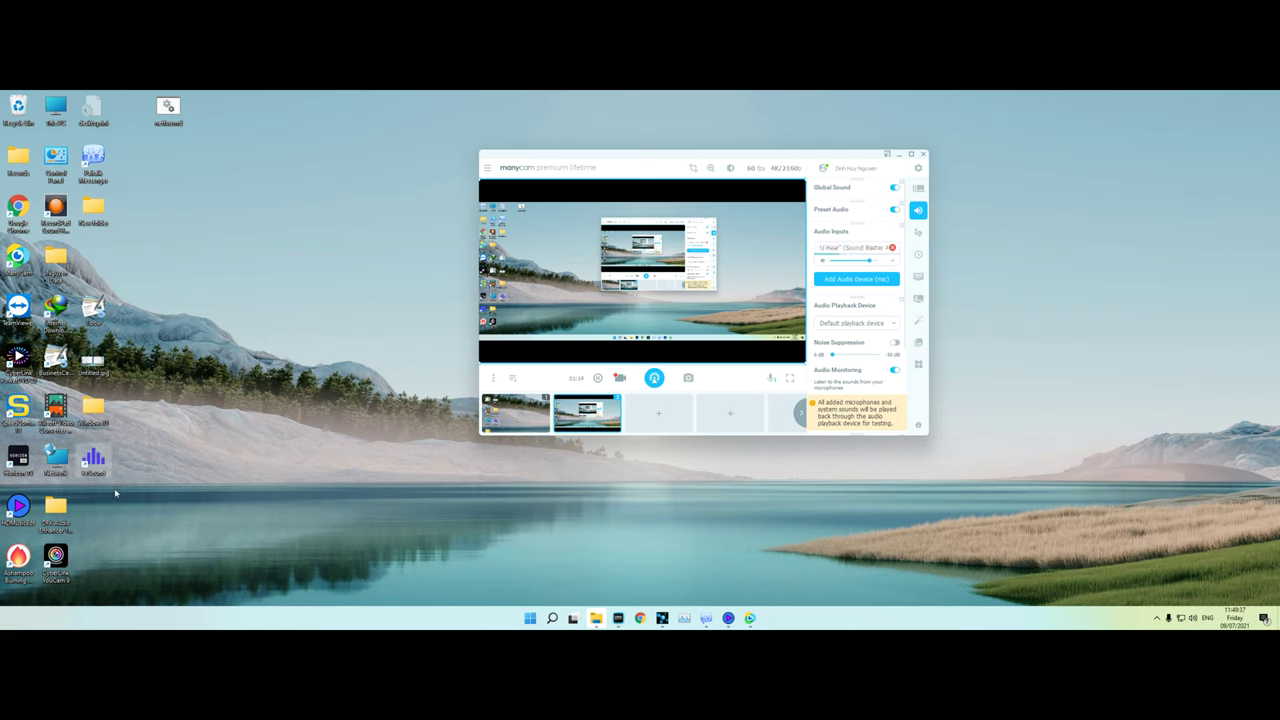
# Open FxSound from the desktop to view its effects window, and minimize it again
pyautogui.doubleClick(93, 460)
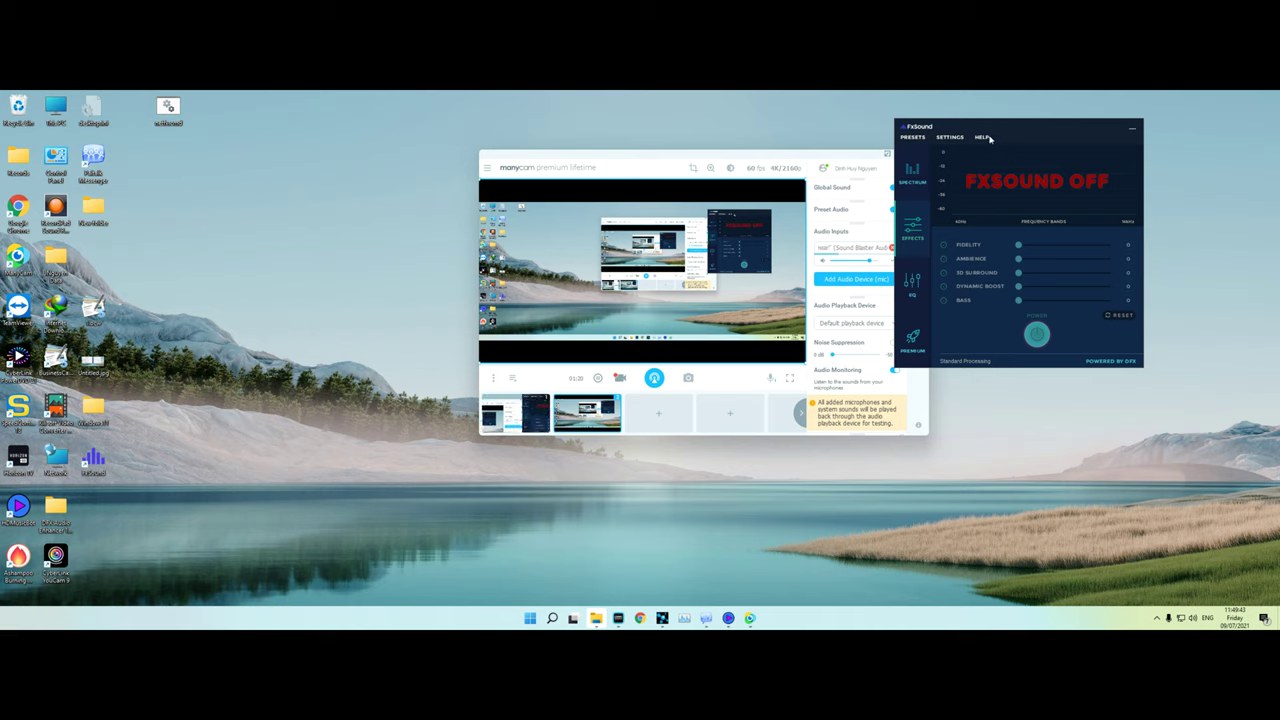
pyautogui.click(1133, 129)
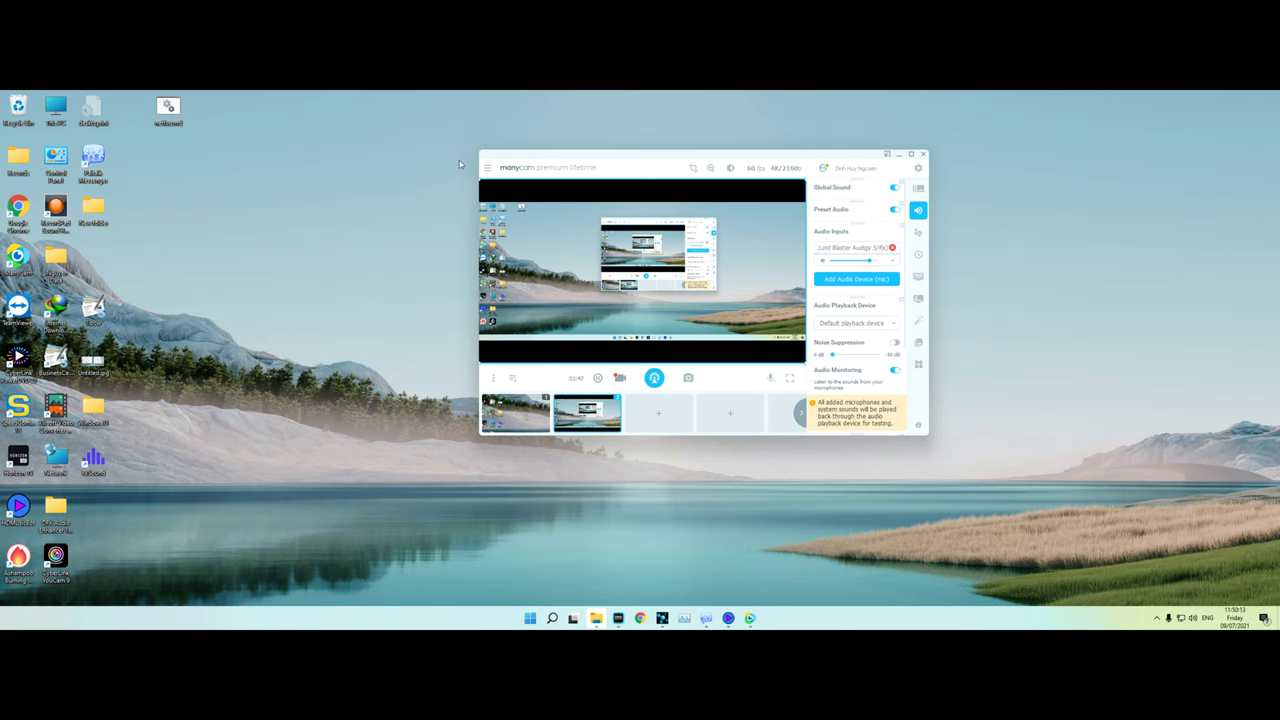
# Examine the Windows Start menu and its full list of installed apps, and return to the desktop
pyautogui.click(531, 618)
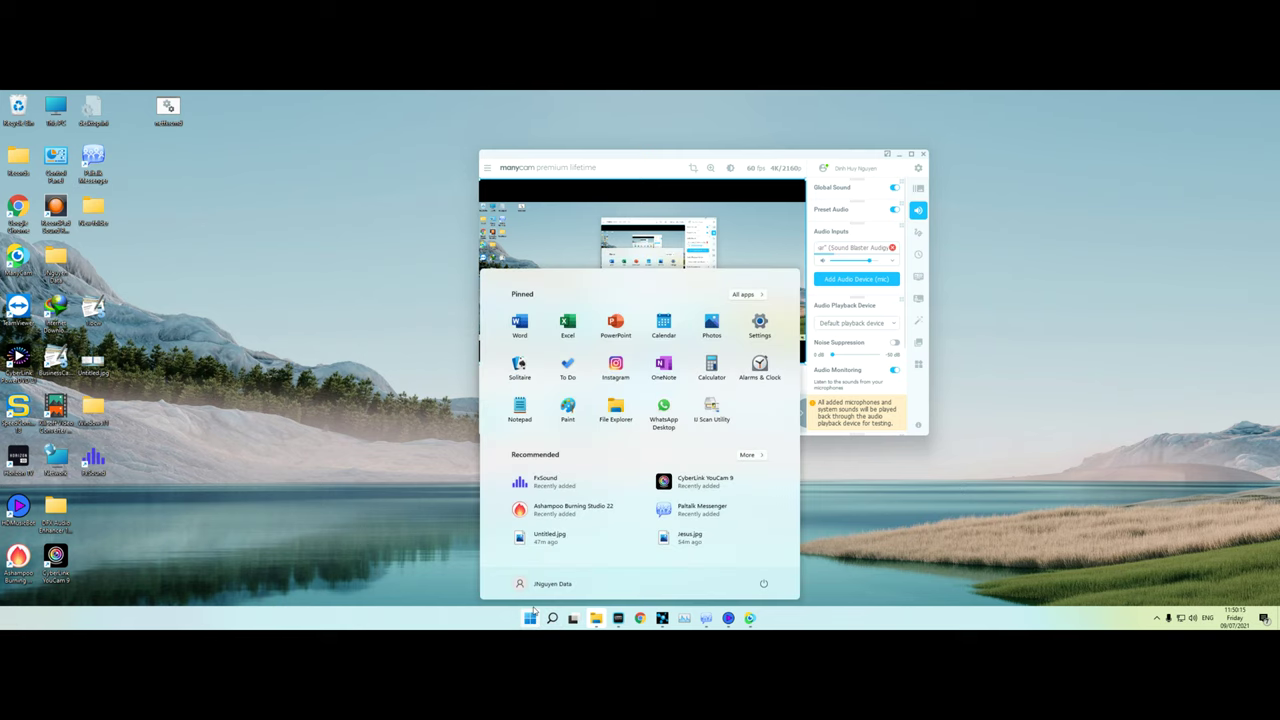
pyautogui.click(880, 508)
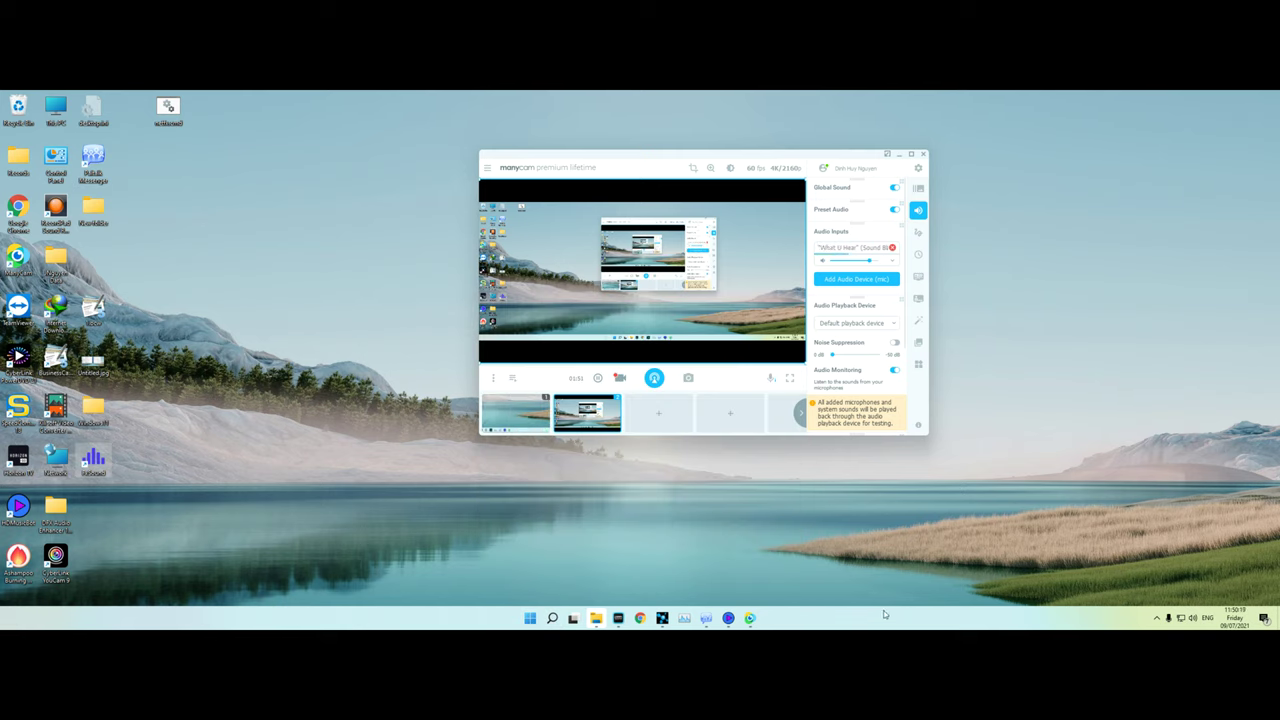
pyautogui.click(528, 618)
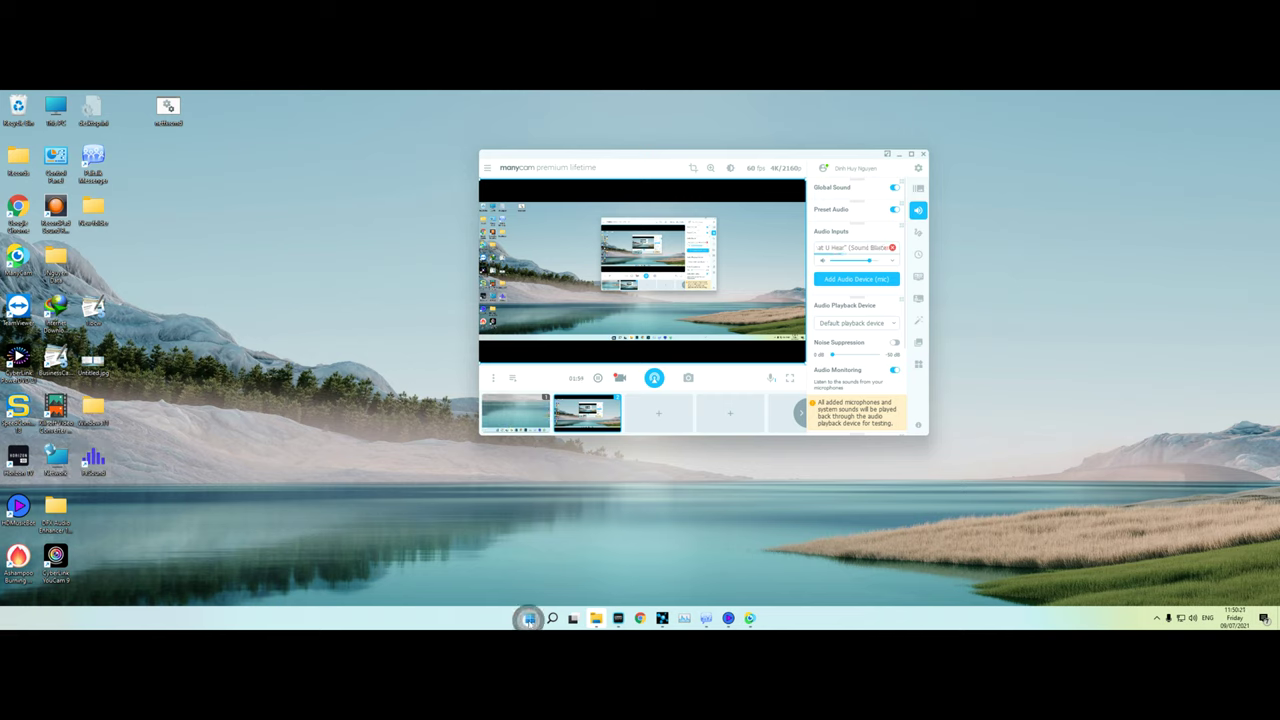
pyautogui.click(748, 294)
pyautogui.scroll(-3, 604, 424)
pyautogui.scroll(-5, 604, 424)
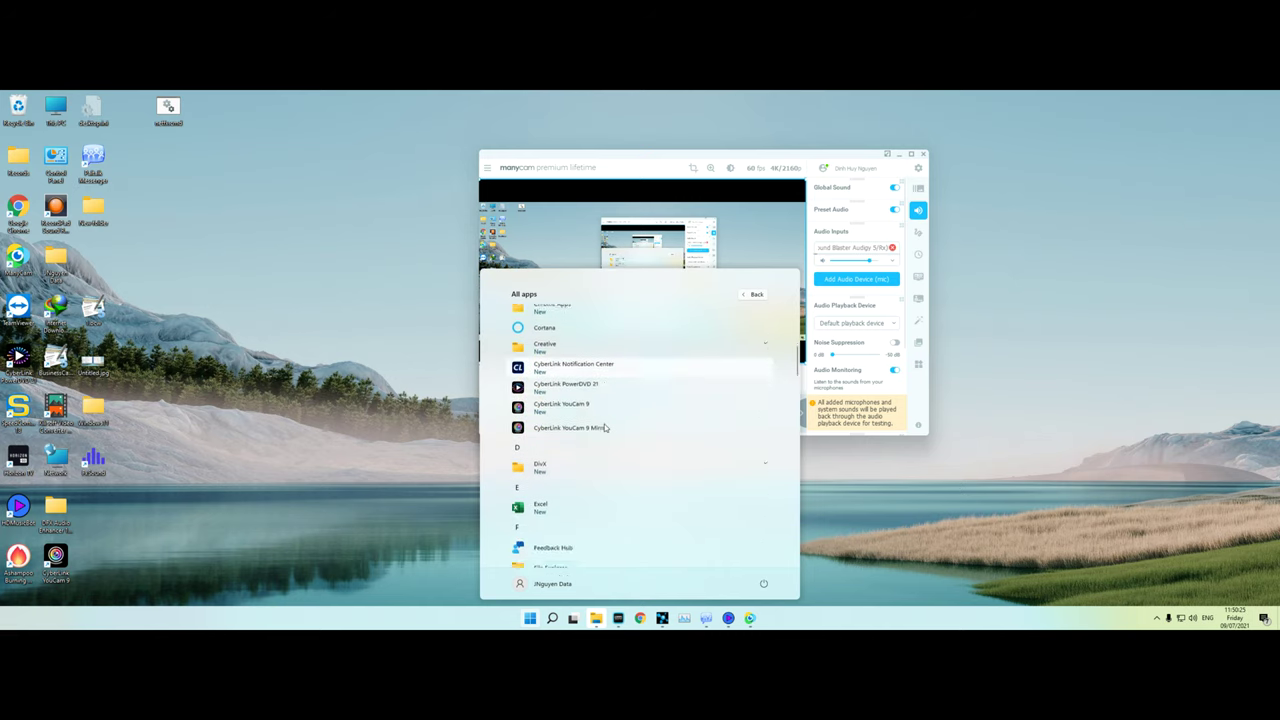
pyautogui.click(614, 538)
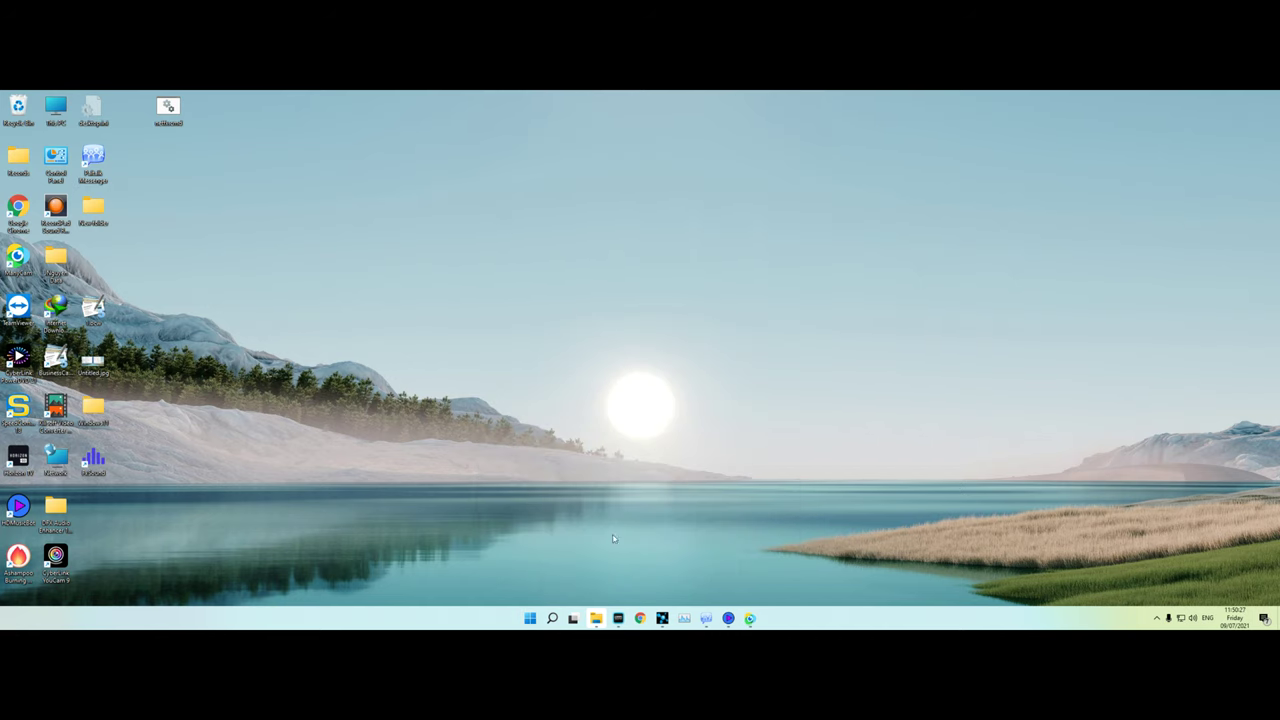
pyautogui.click(530, 618)
pyautogui.click(745, 294)
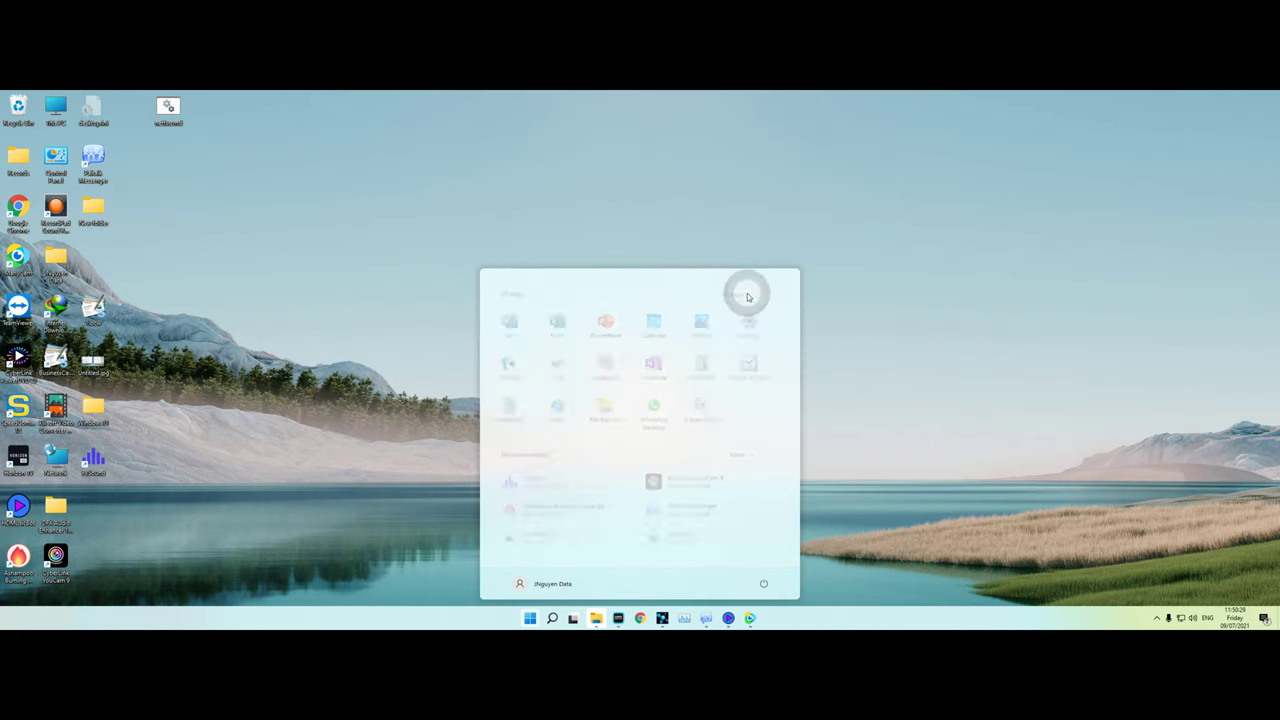
pyautogui.scroll(-3, 657, 428)
pyautogui.scroll(3, 657, 428)
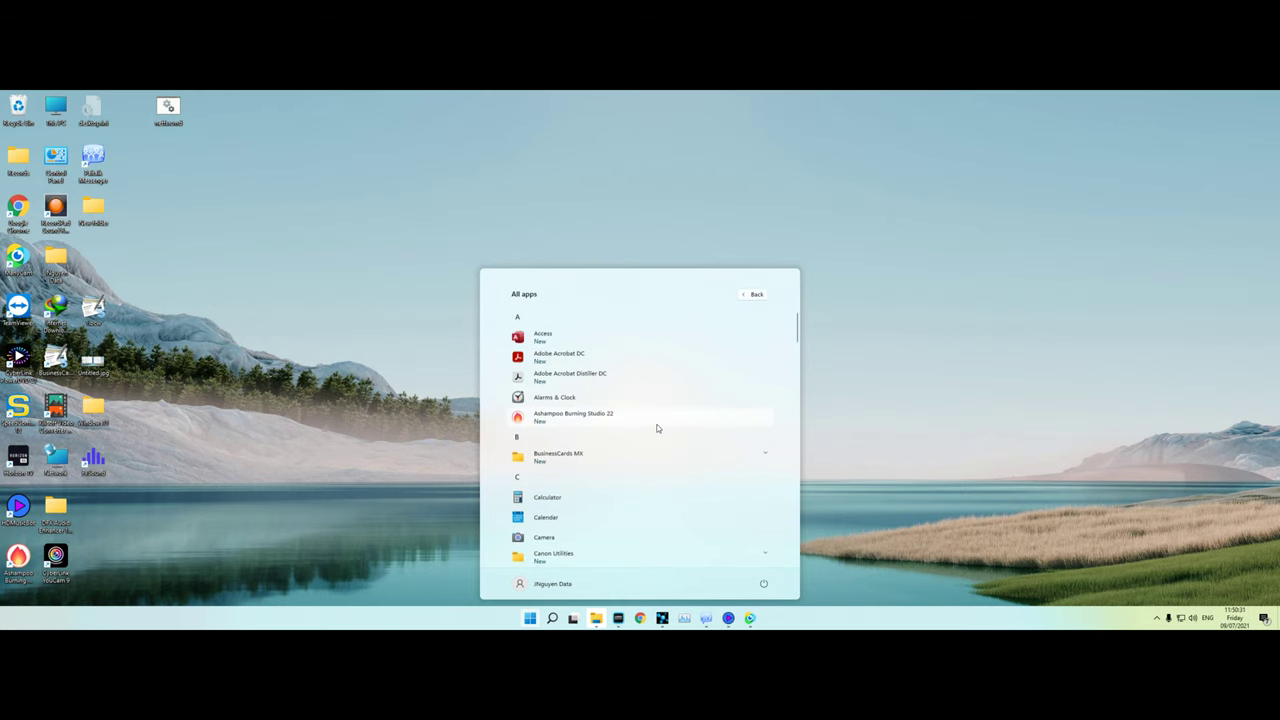
pyautogui.click(663, 145)
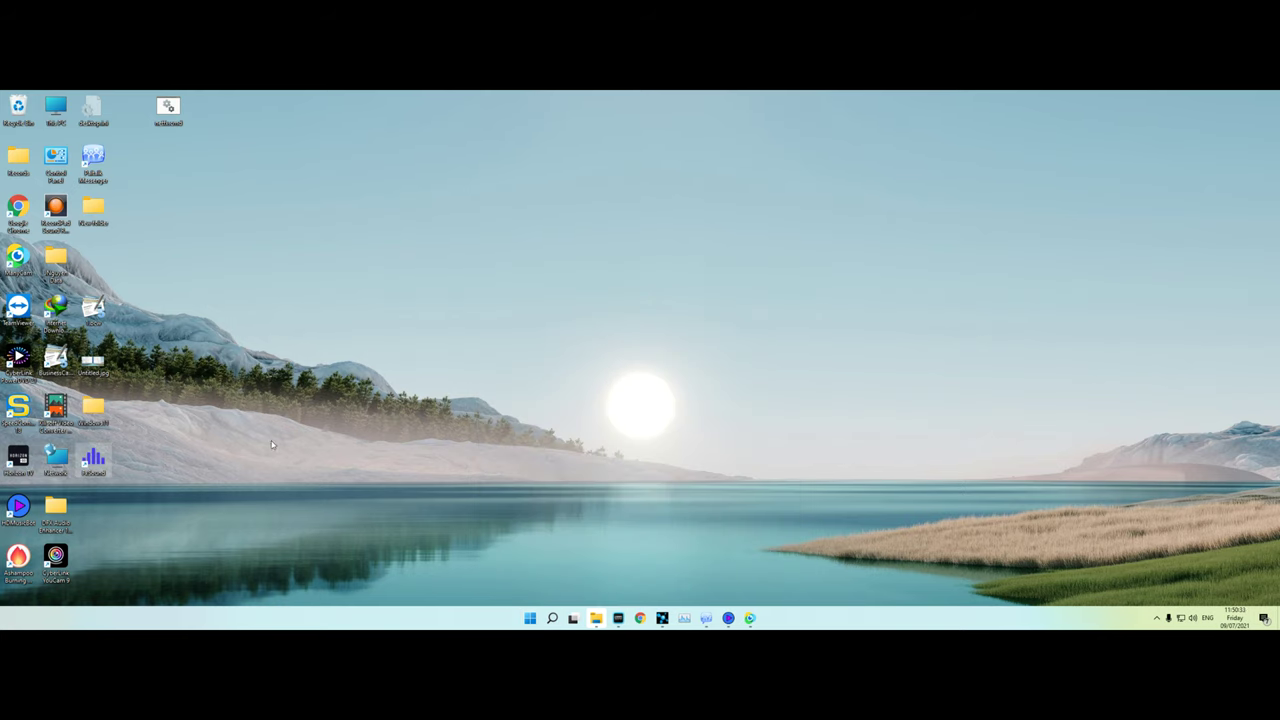
pyautogui.click(595, 233)
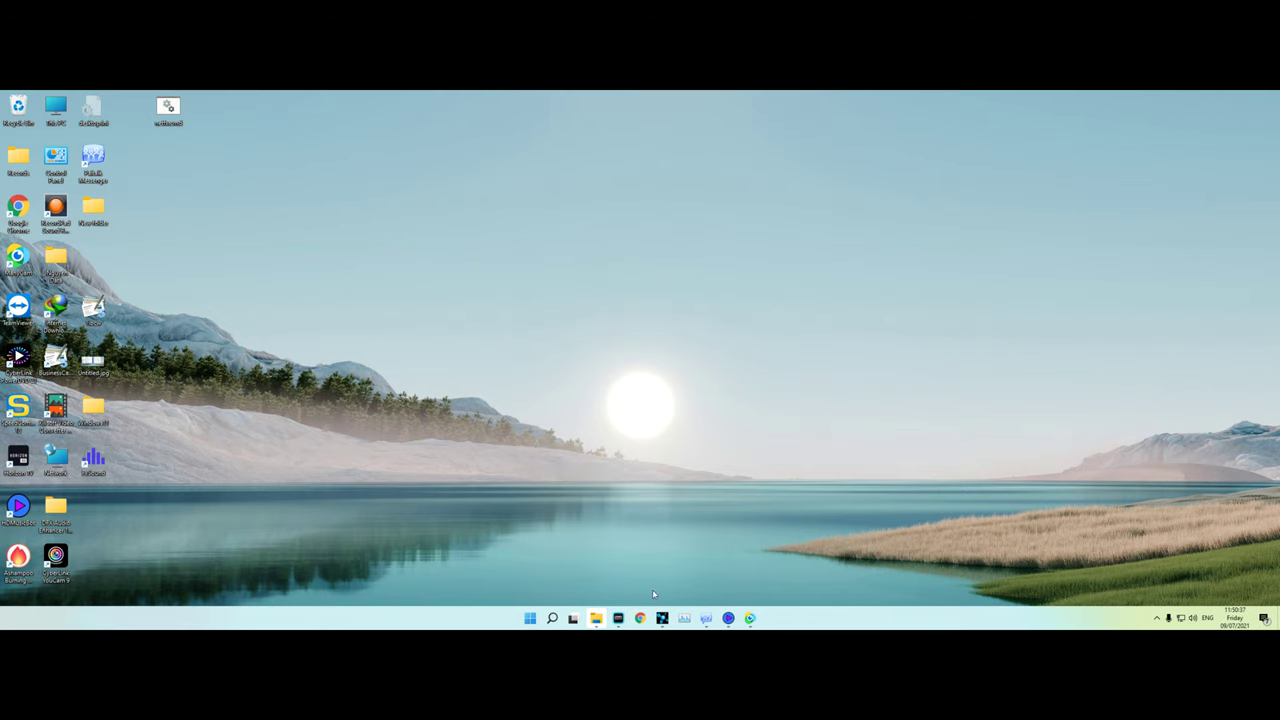
# Switch to Google Chrome and search Google for "UEFI"
pyautogui.click(639, 619)
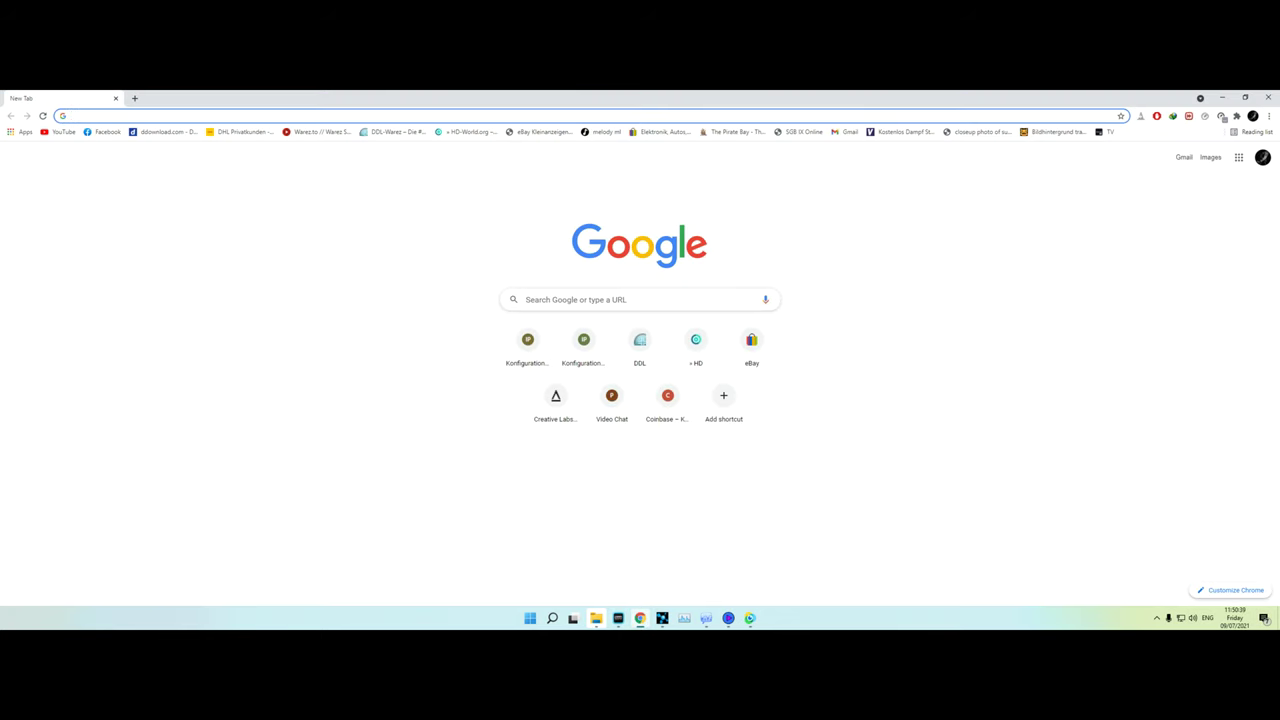
pyautogui.click(589, 297)
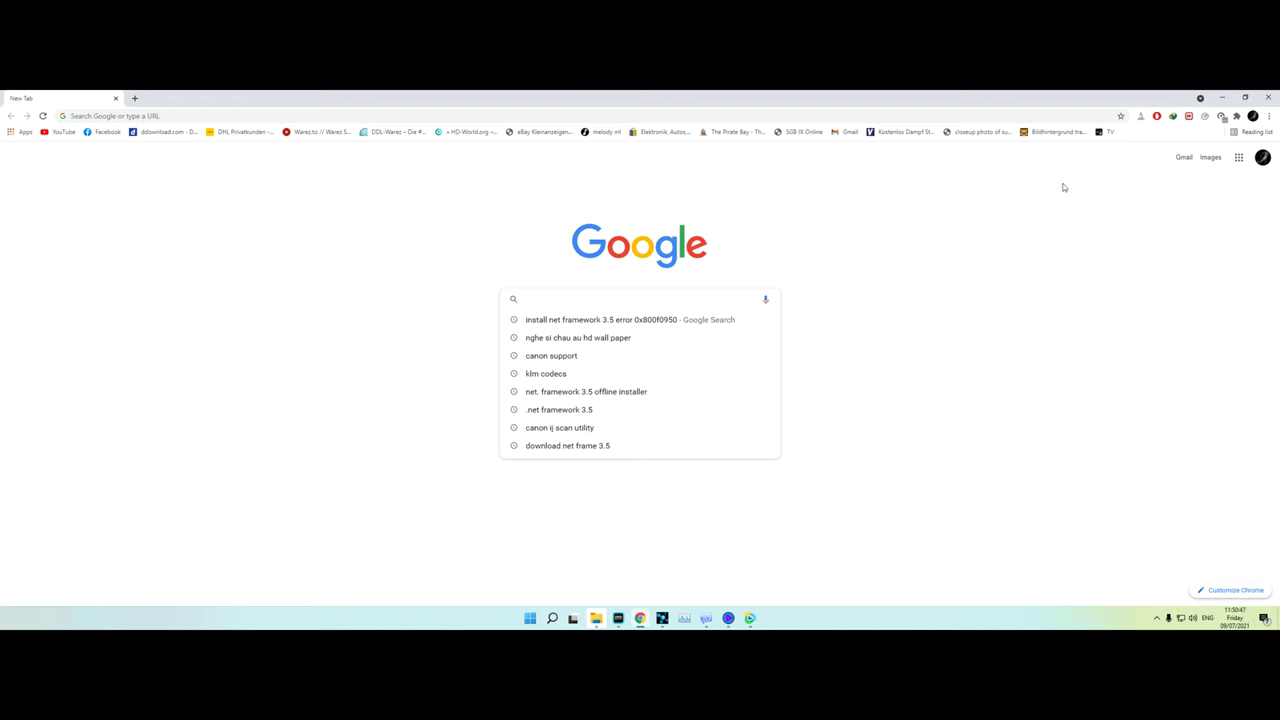
pyautogui.write('UEF')
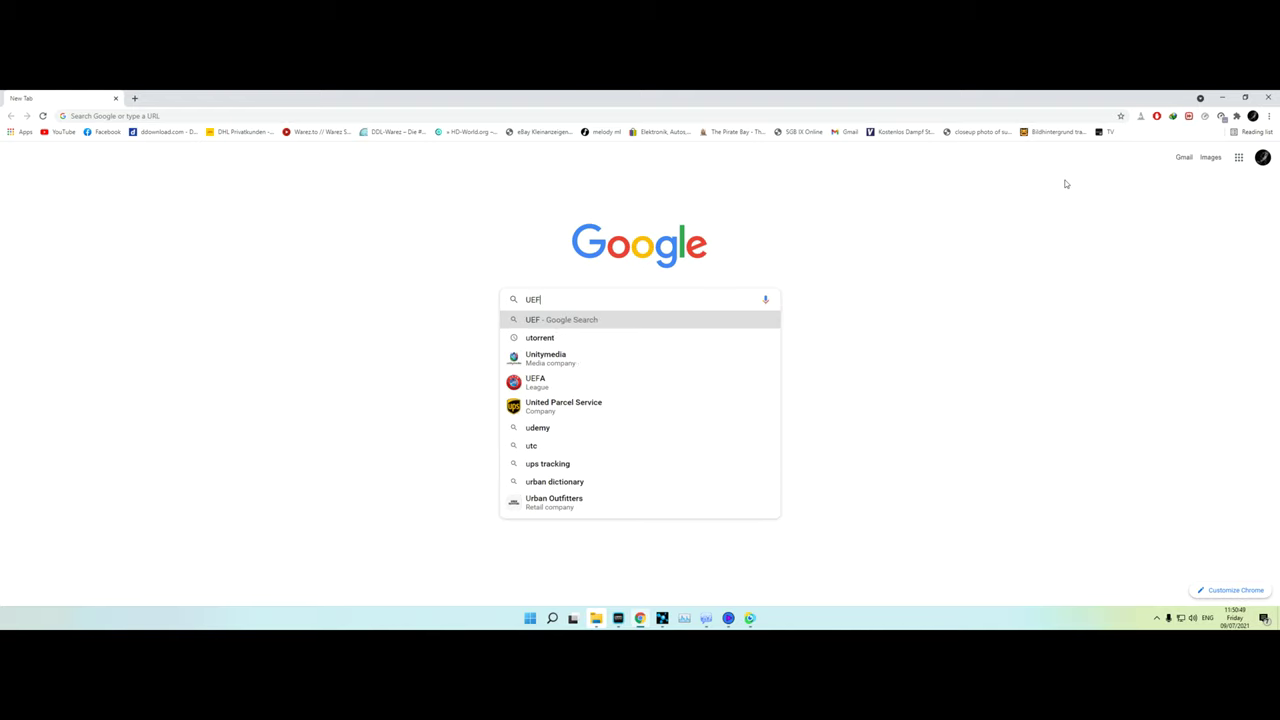
pyautogui.write('I')
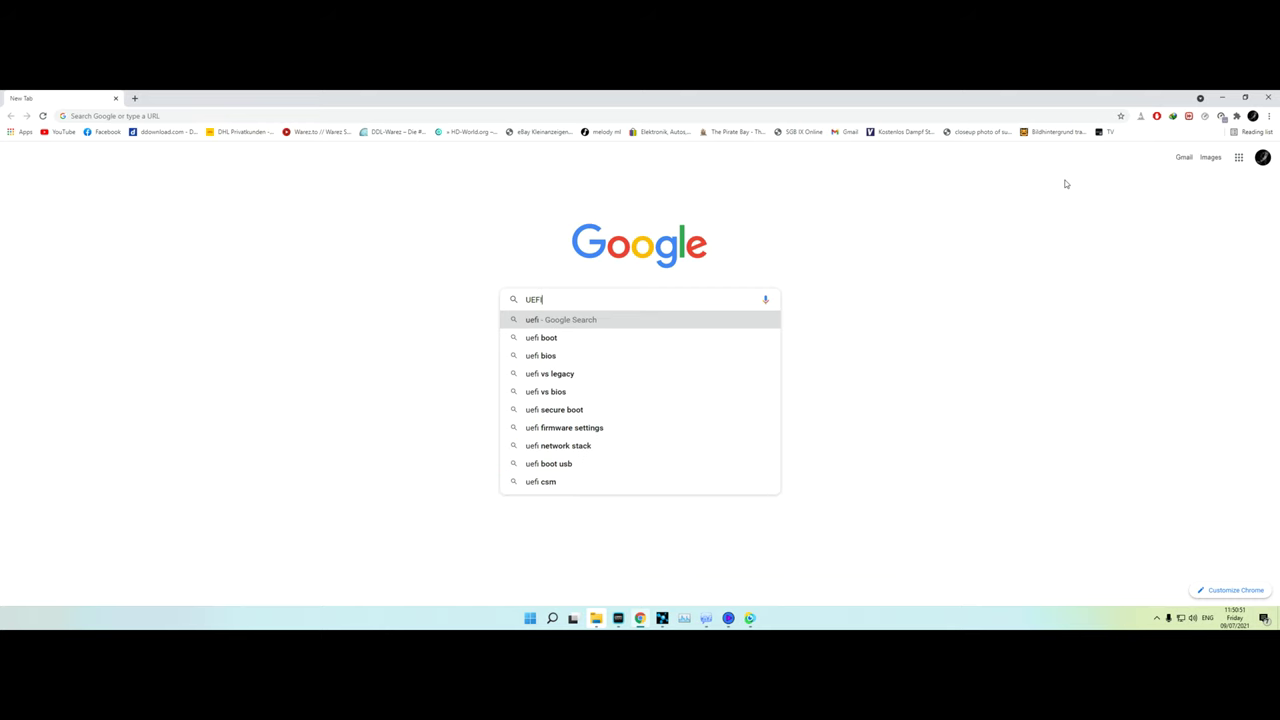
pyautogui.press('Return')
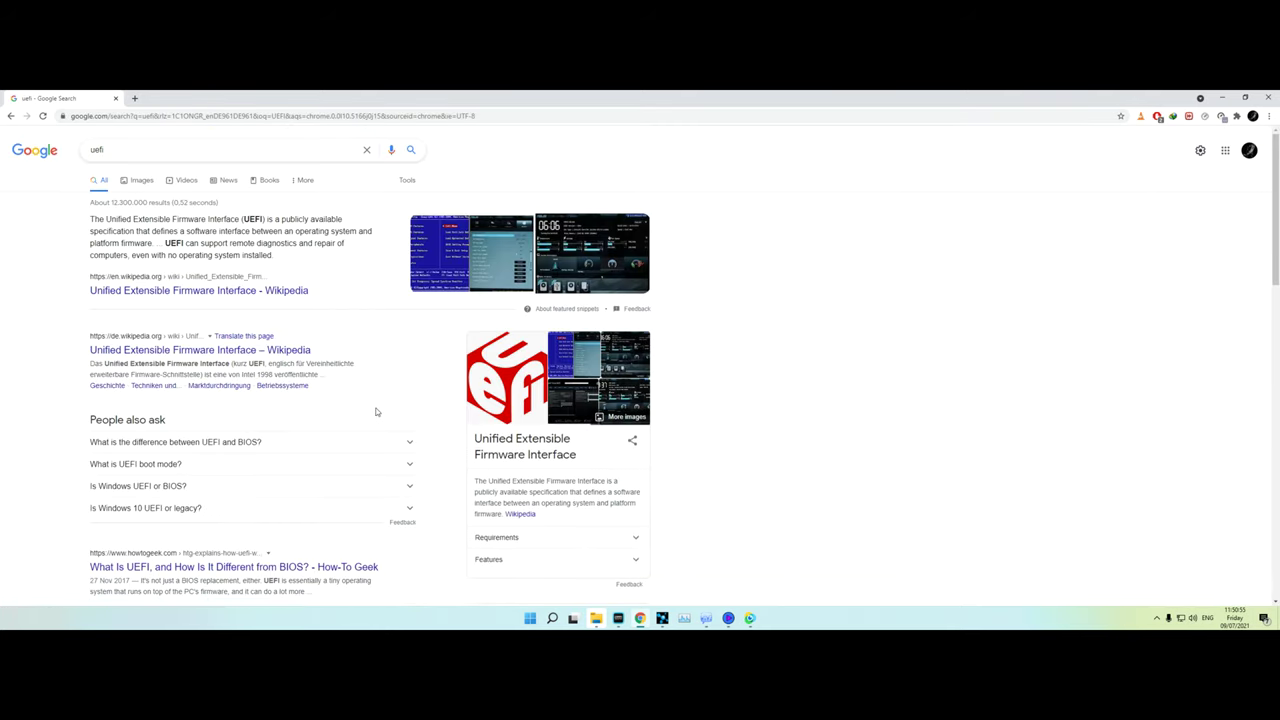
# Magnify the search results page to 500% and highlight the term "UEFI" in the featured definition
pyautogui.hotkey('ctrl', '+')
pyautogui.hotkey('ctrl', '+')
pyautogui.hotkey('ctrl', '+')
pyautogui.hotkey('ctrl', '+')
pyautogui.moveTo(424, 290); pyautogui.dragTo(466, 292)
pyautogui.hotkey('ctrl', '+')
pyautogui.hotkey('ctrl', '+')
pyautogui.hotkey('ctrl', '+')
pyautogui.hotkey('ctrl', '+')
pyautogui.hotkey('ctrl', '+')
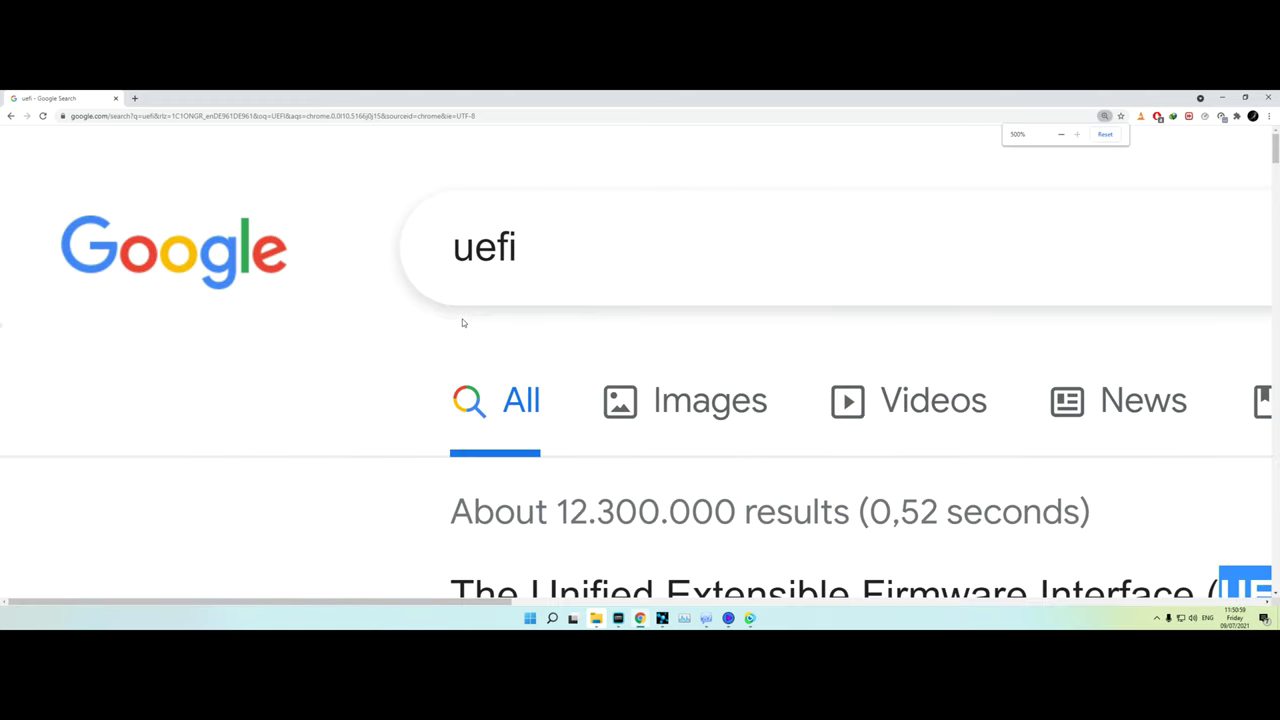
# Examine the Unified Extensible Firmware Interface definition and highlight "(UEFI)" in its first sentence
pyautogui.moveTo(457, 606); pyautogui.dragTo(640, 606)
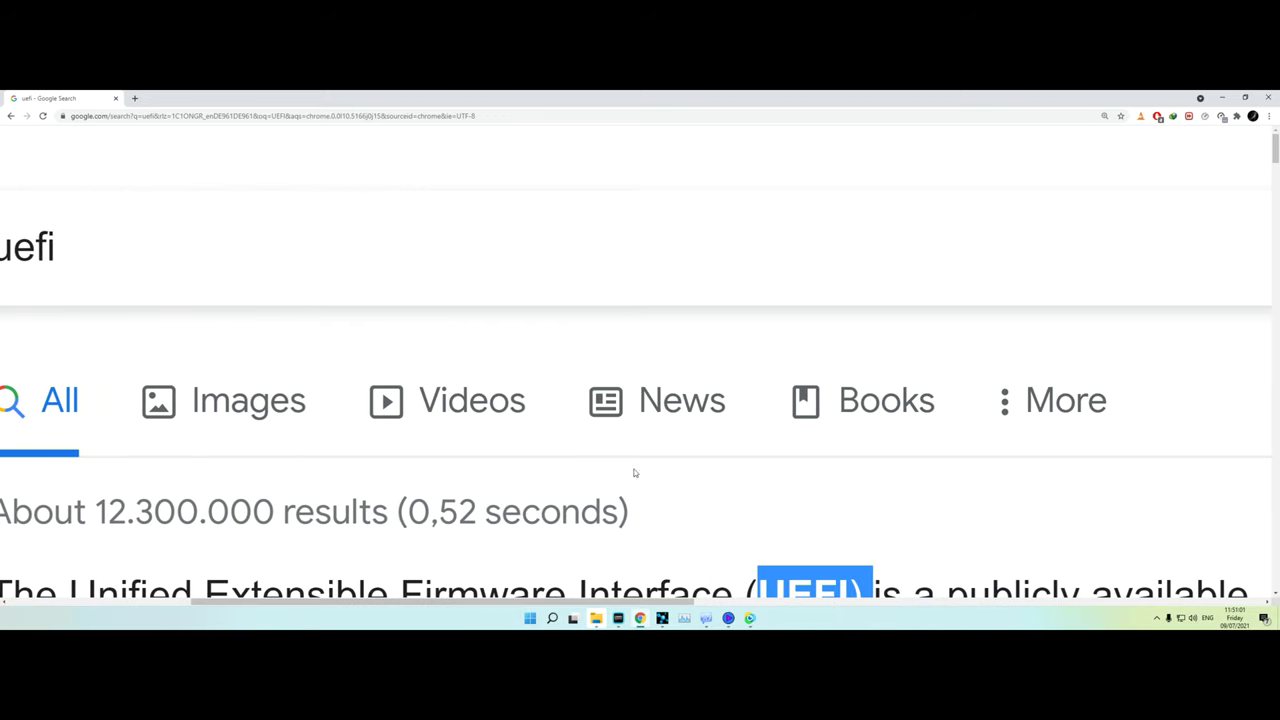
pyautogui.scroll(-3, 782, 391)
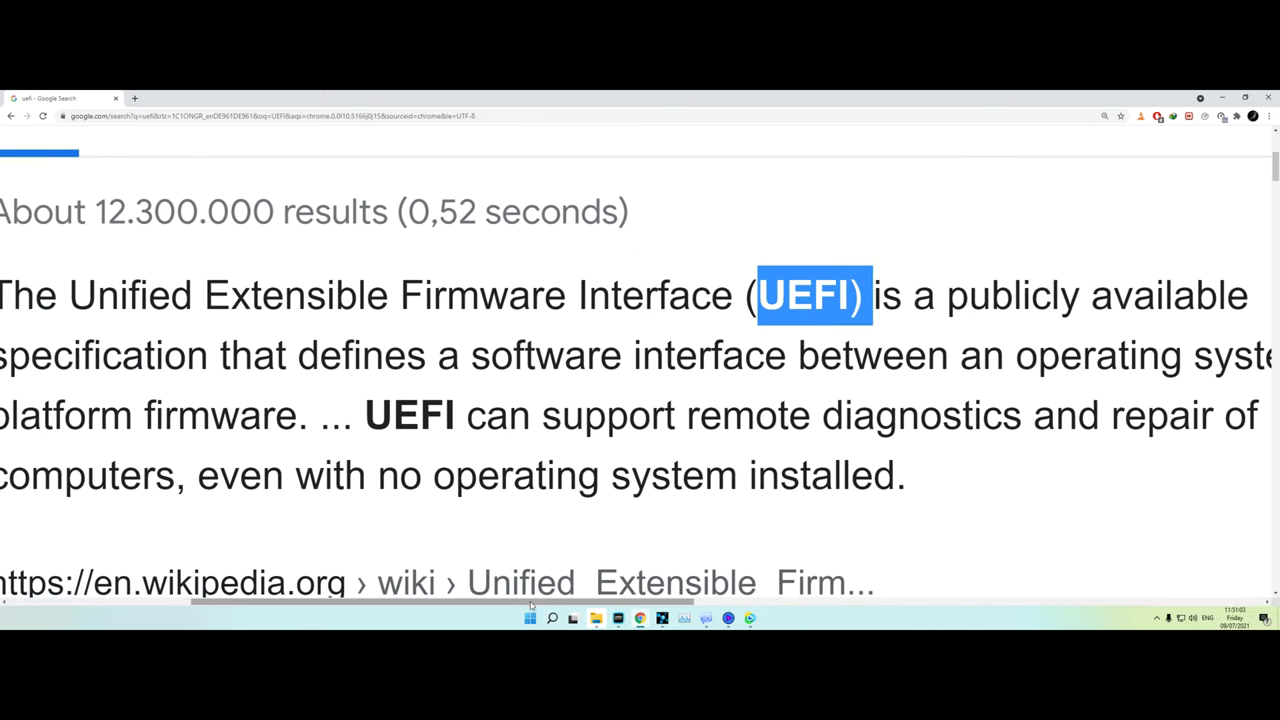
pyautogui.moveTo(442, 605); pyautogui.dragTo(510, 605)
pyautogui.click(688, 296)
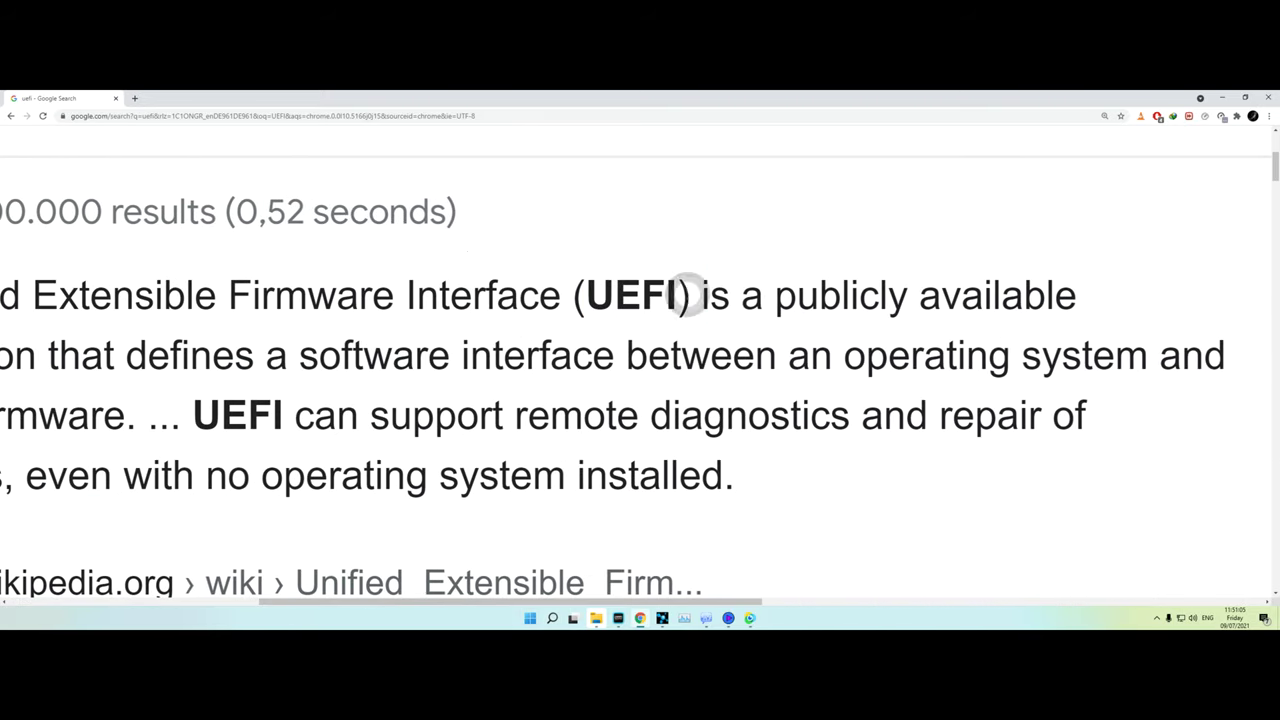
pyautogui.moveTo(690, 296); pyautogui.dragTo(566, 305)
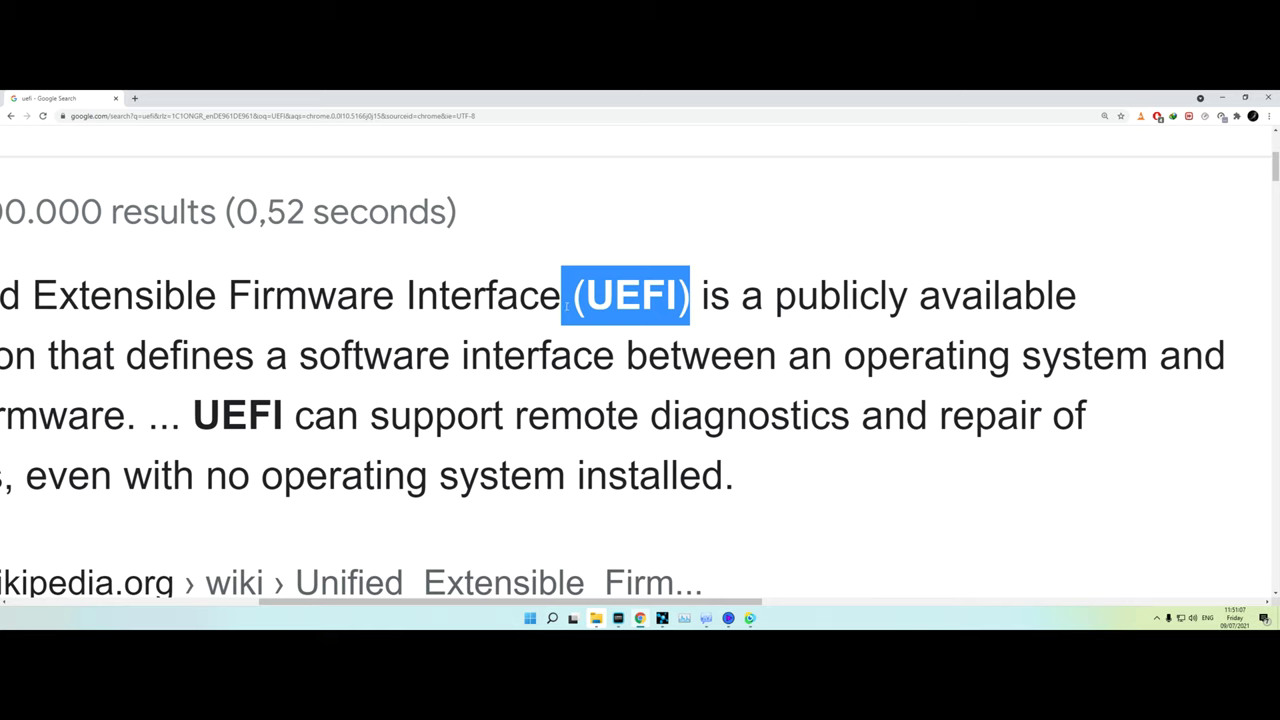
pyautogui.scroll(-2, 690, 462)
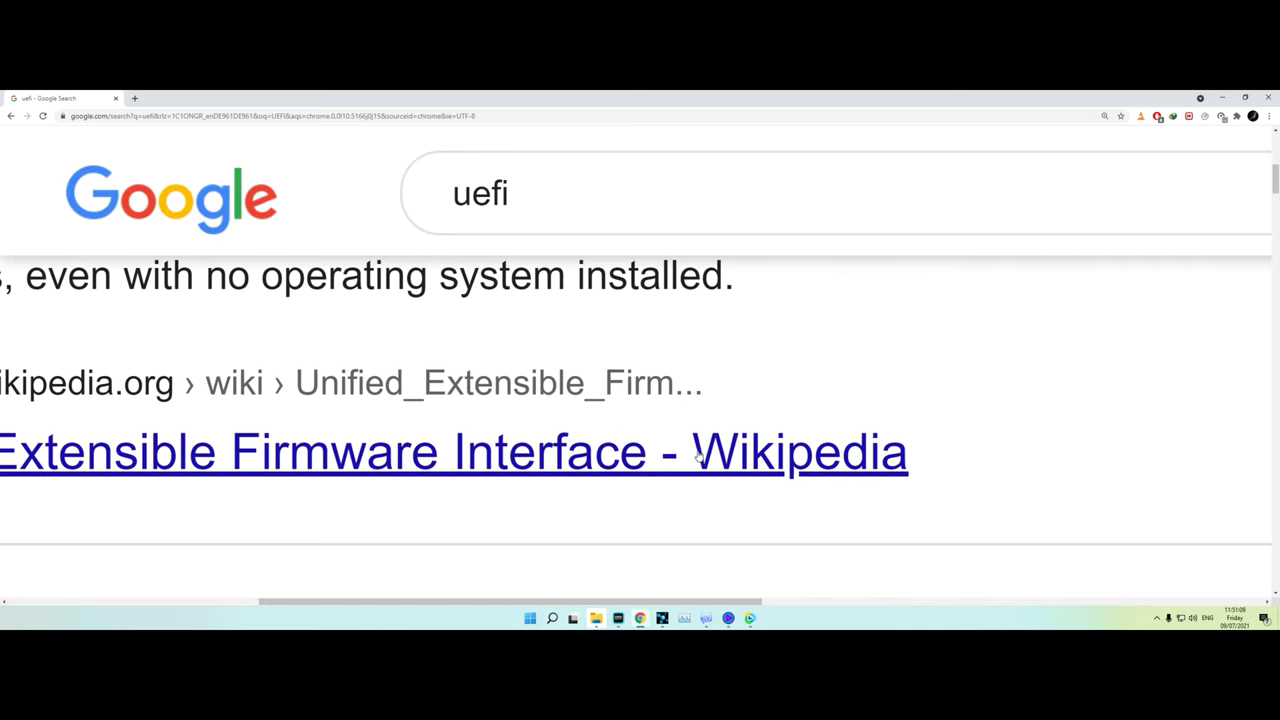
pyautogui.scroll(3, 580, 390)
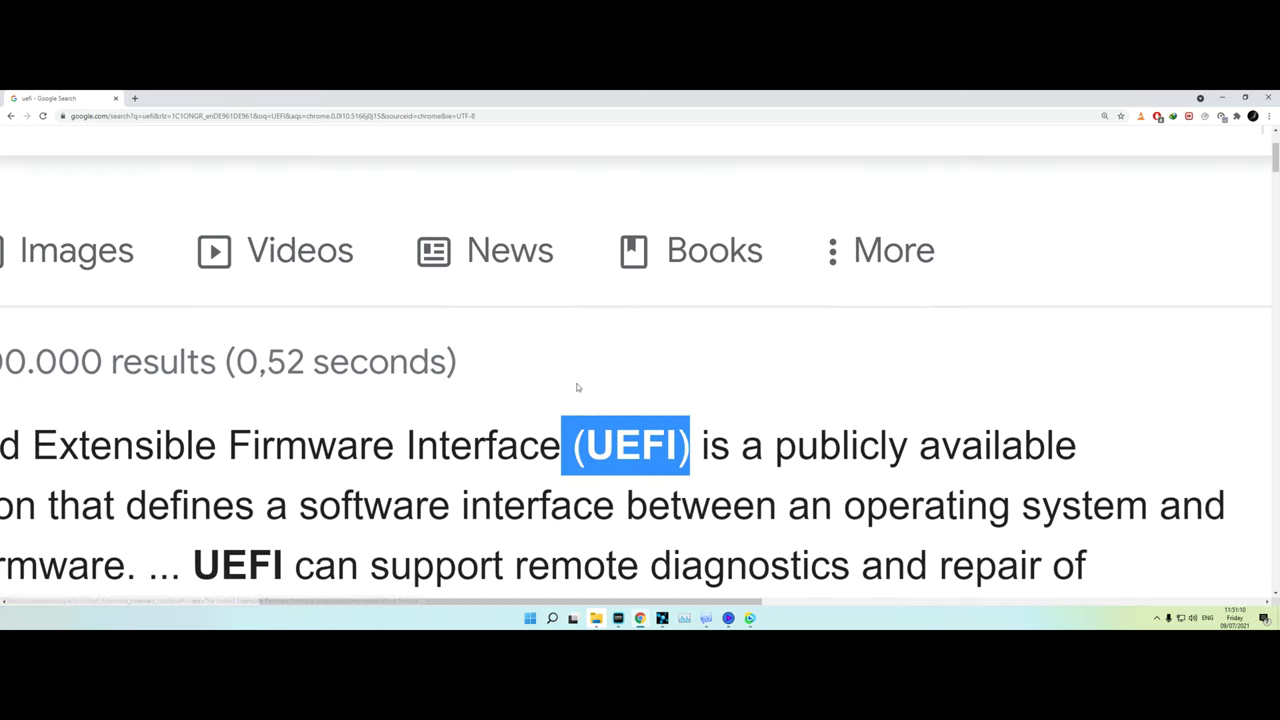
# Go back to the Google start page and search for "Secure Boot"
pyautogui.click(12, 116)
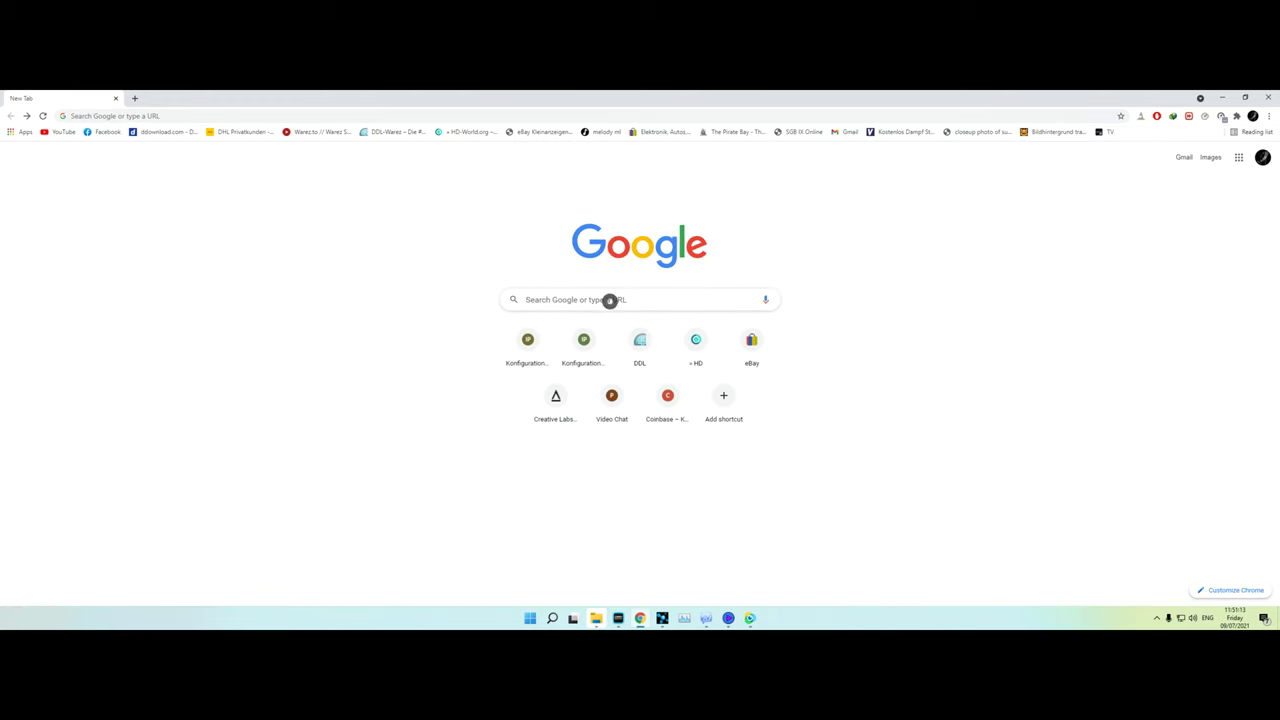
pyautogui.click(610, 300)
pyautogui.write('S')
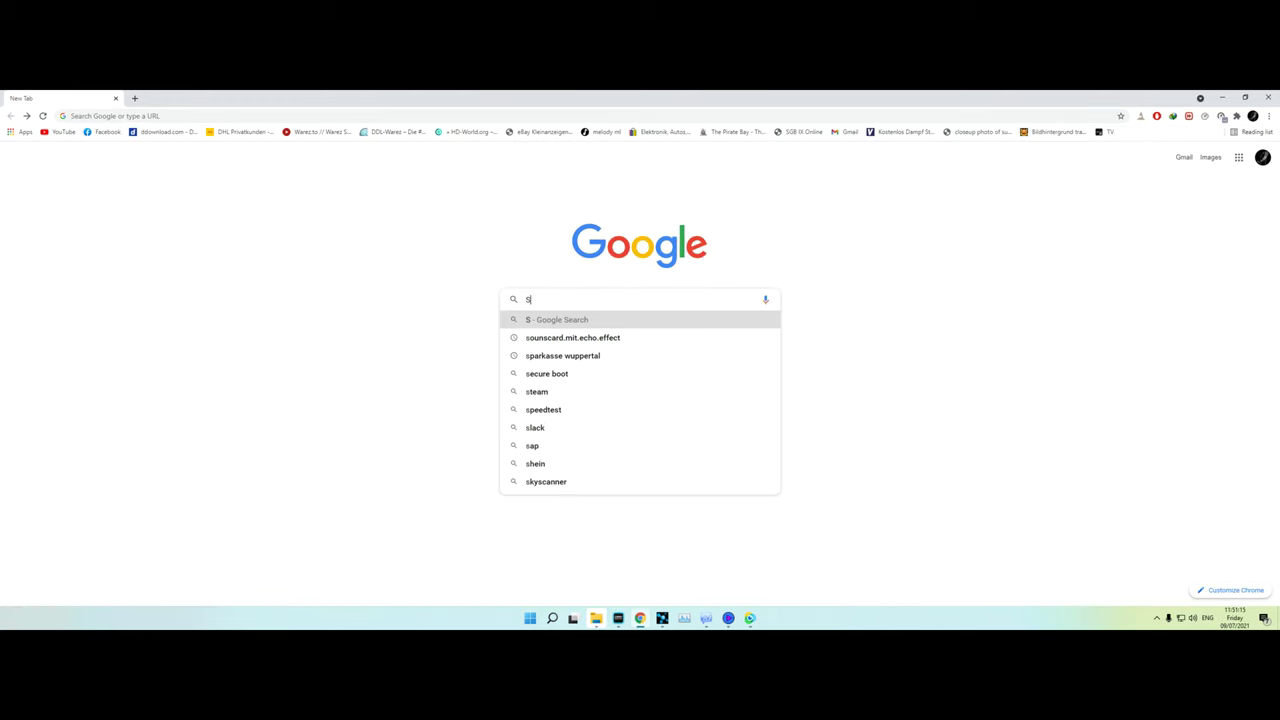
pyautogui.write('ecure Booot')
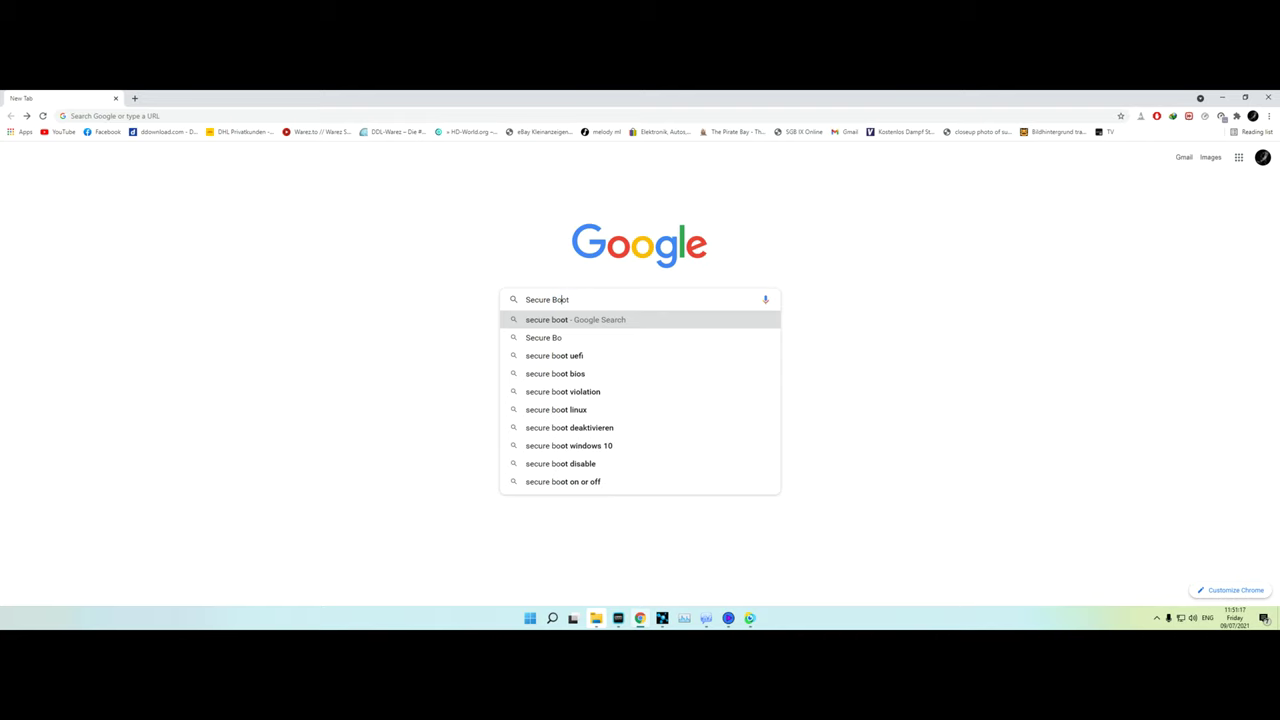
pyautogui.press('BackSpace')
pyautogui.write('t')
pyautogui.press('BackSpace')
pyautogui.press('Return')
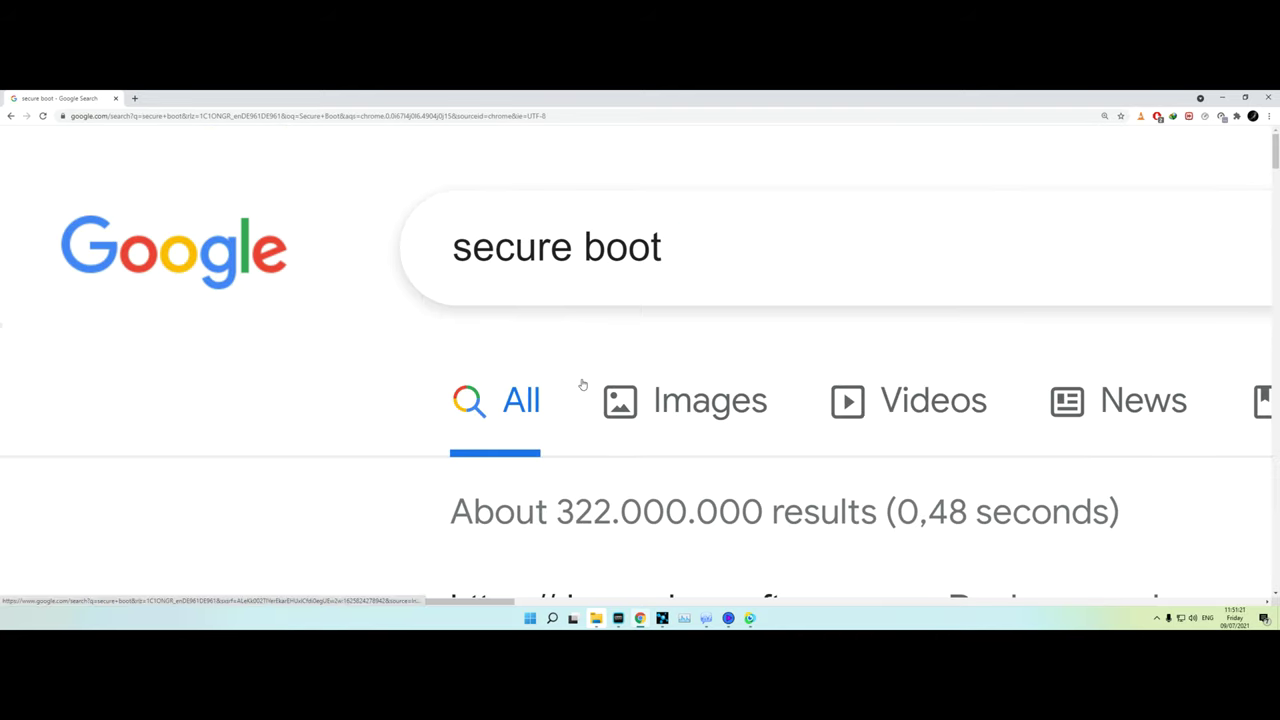
# Reduce the page magnification to 125% and show the image results for Secure Boot
pyautogui.scroll(-5, 584, 396)
pyautogui.scroll(-2, 585, 397)
pyautogui.scroll(-5, 575, 405)
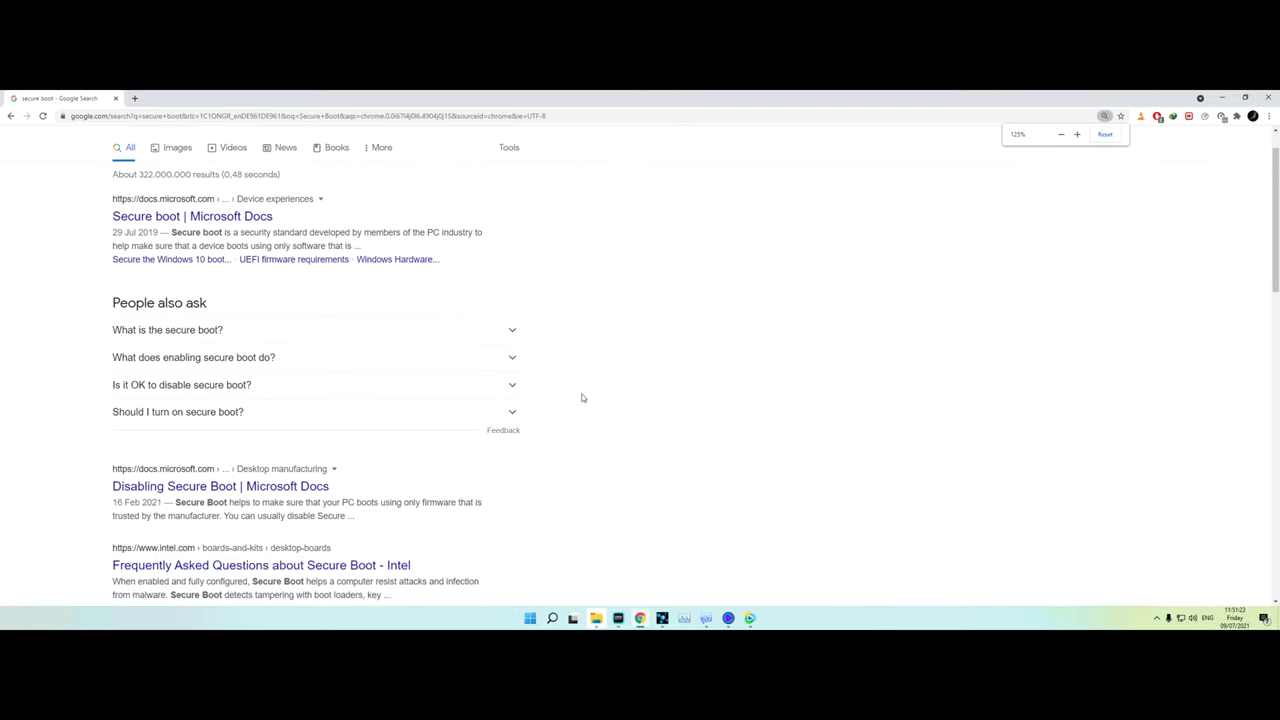
pyautogui.scroll(6, 508, 416)
pyautogui.click(177, 194)
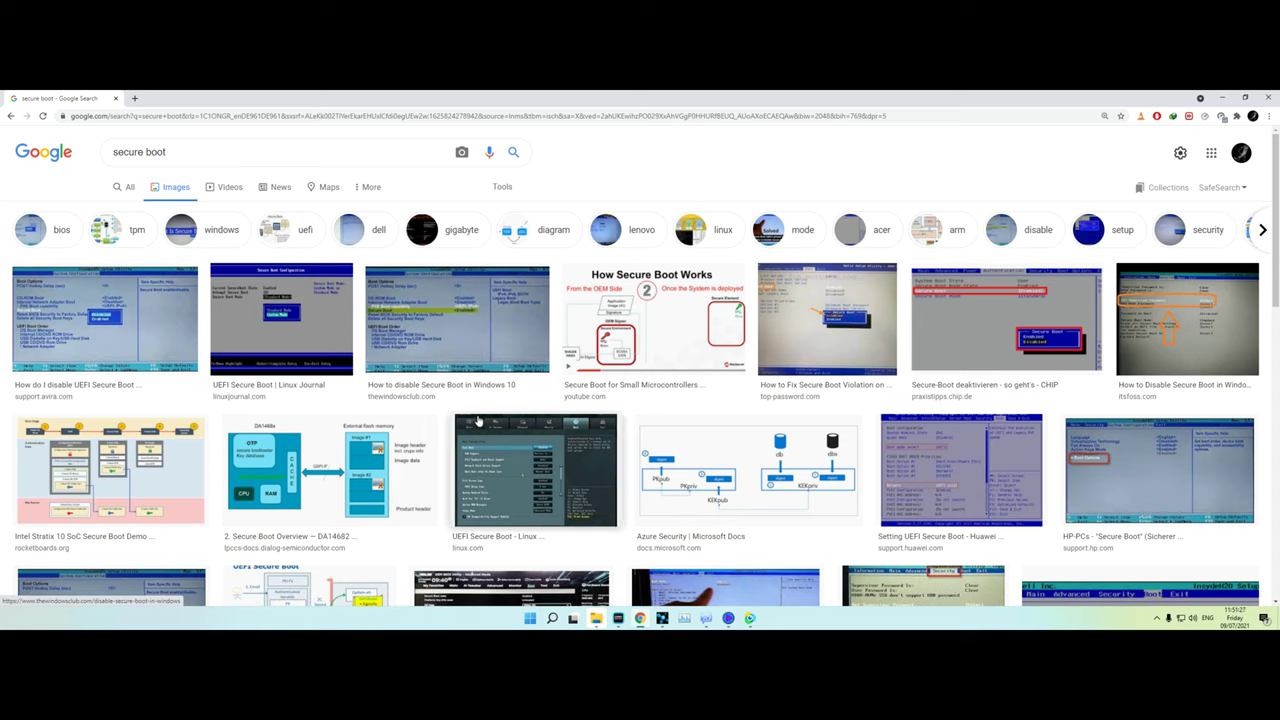
# Enlarge the image results to 250% and examine the BIOS screenshots showing the Secure Boot setting
pyautogui.scroll(4, 420, 367)
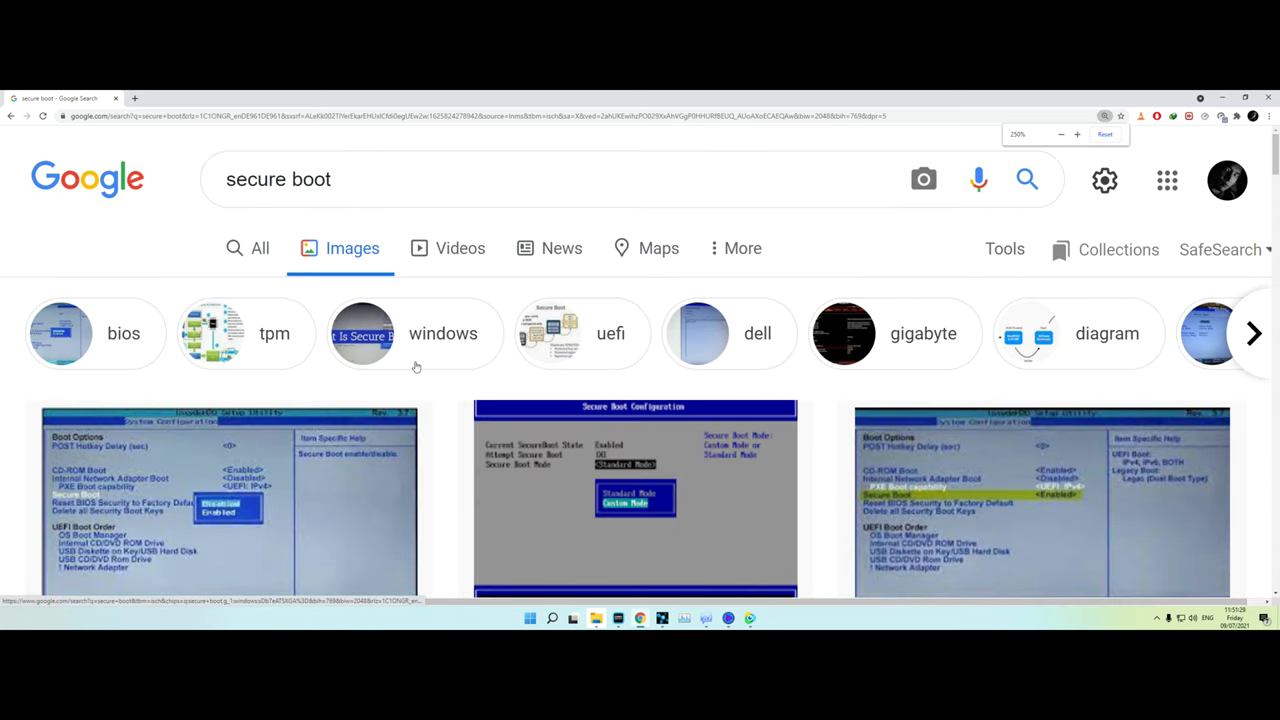
pyautogui.scroll(-1, 380, 390)
pyautogui.scroll(-3, 816, 414)
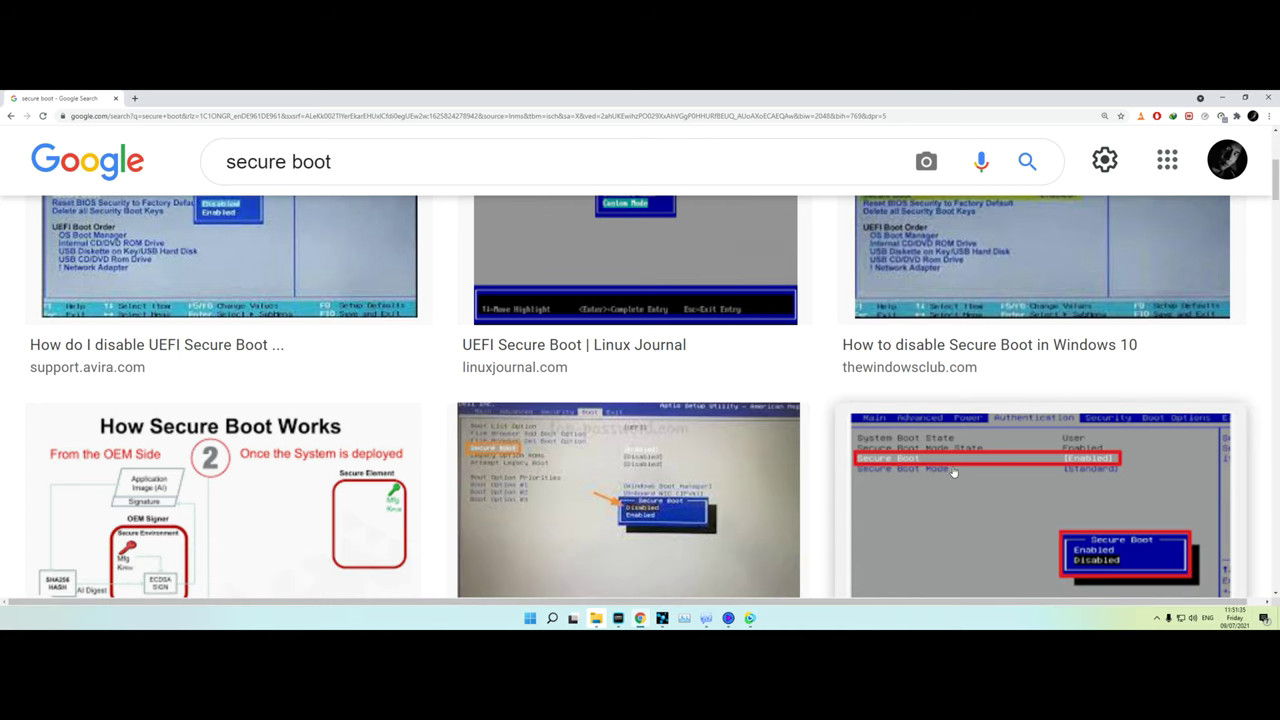
# Go back from the Secure Boot images to the Google start page and search for "uefi"
pyautogui.scroll(-1, 953, 472)
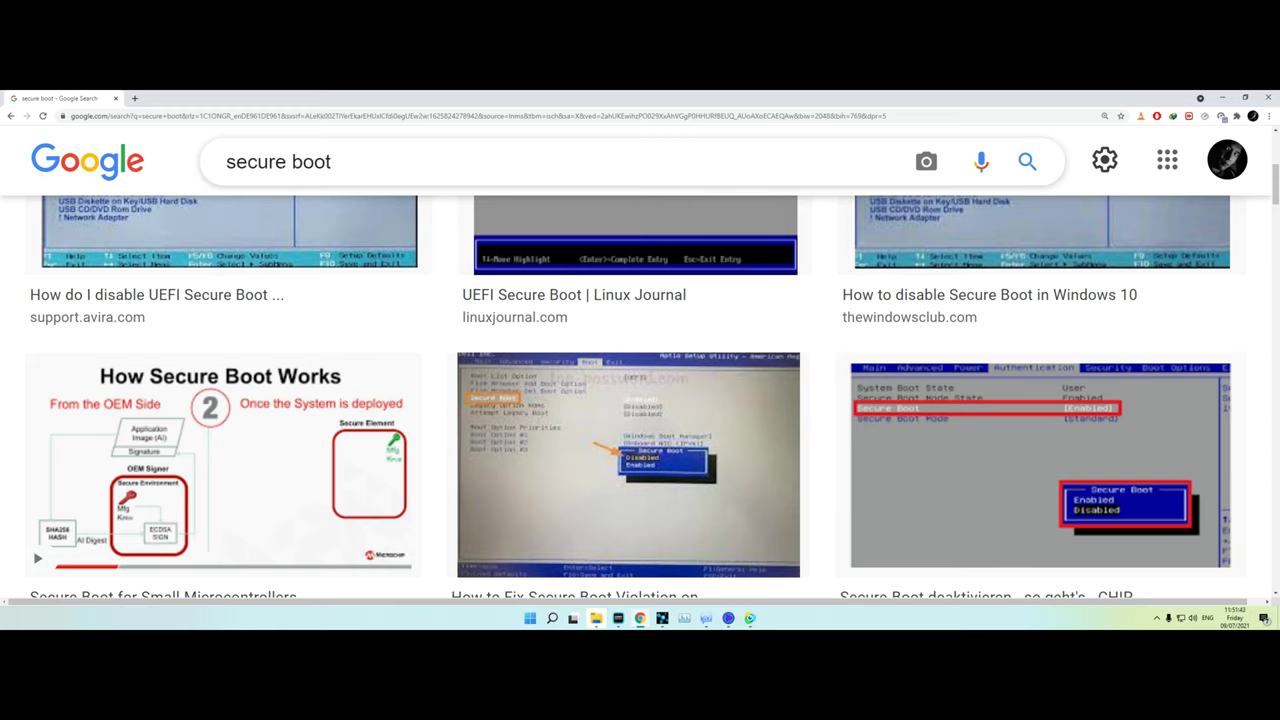
pyautogui.click(11, 116)
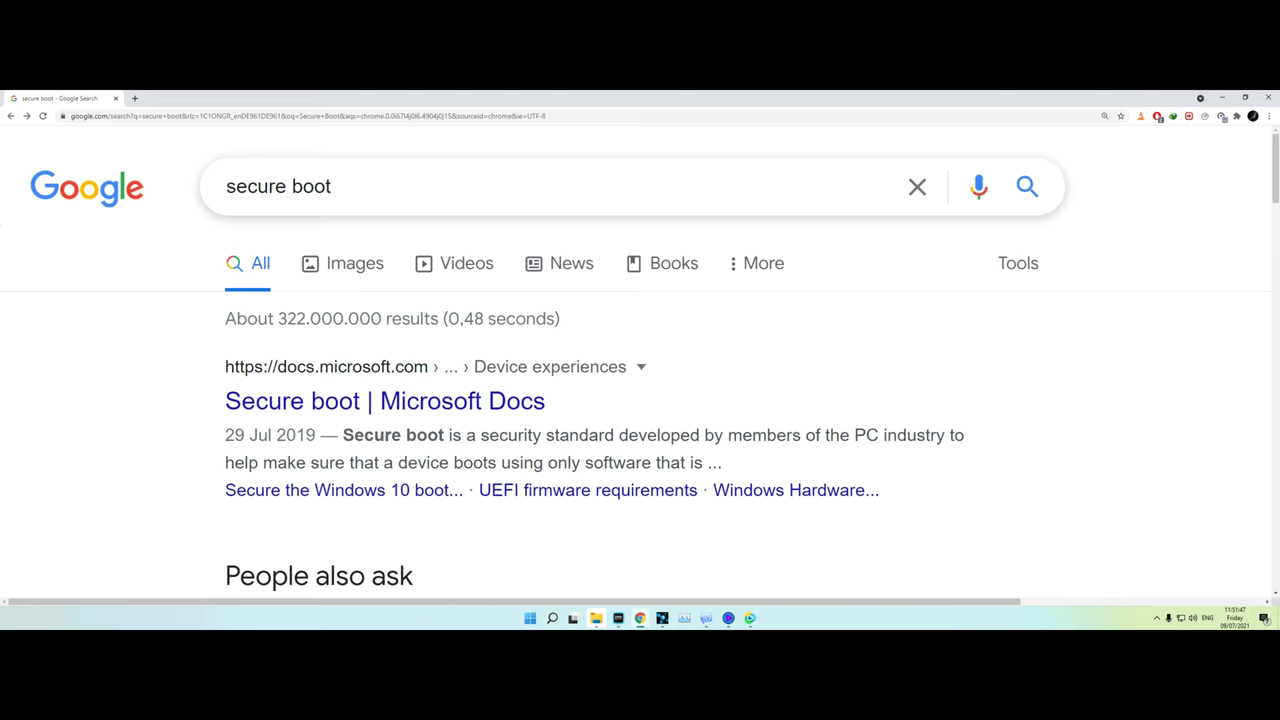
pyautogui.click(11, 116)
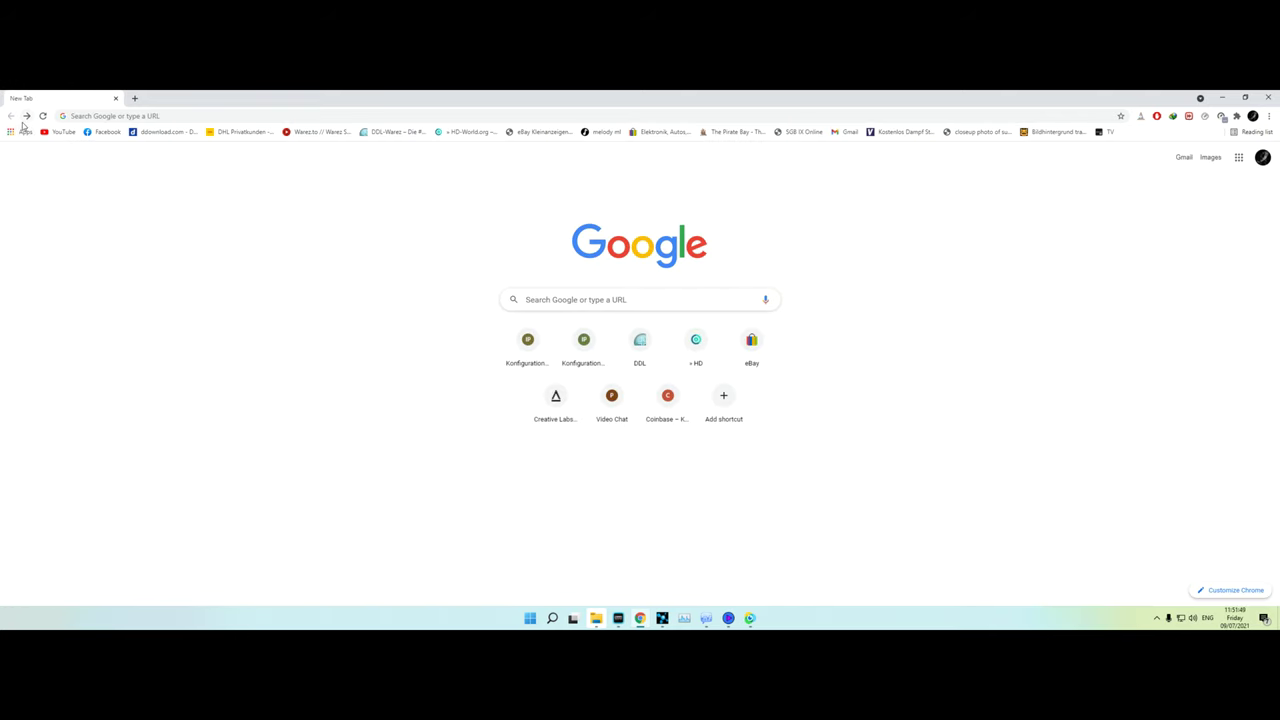
pyautogui.click(606, 293)
pyautogui.write('uefi')
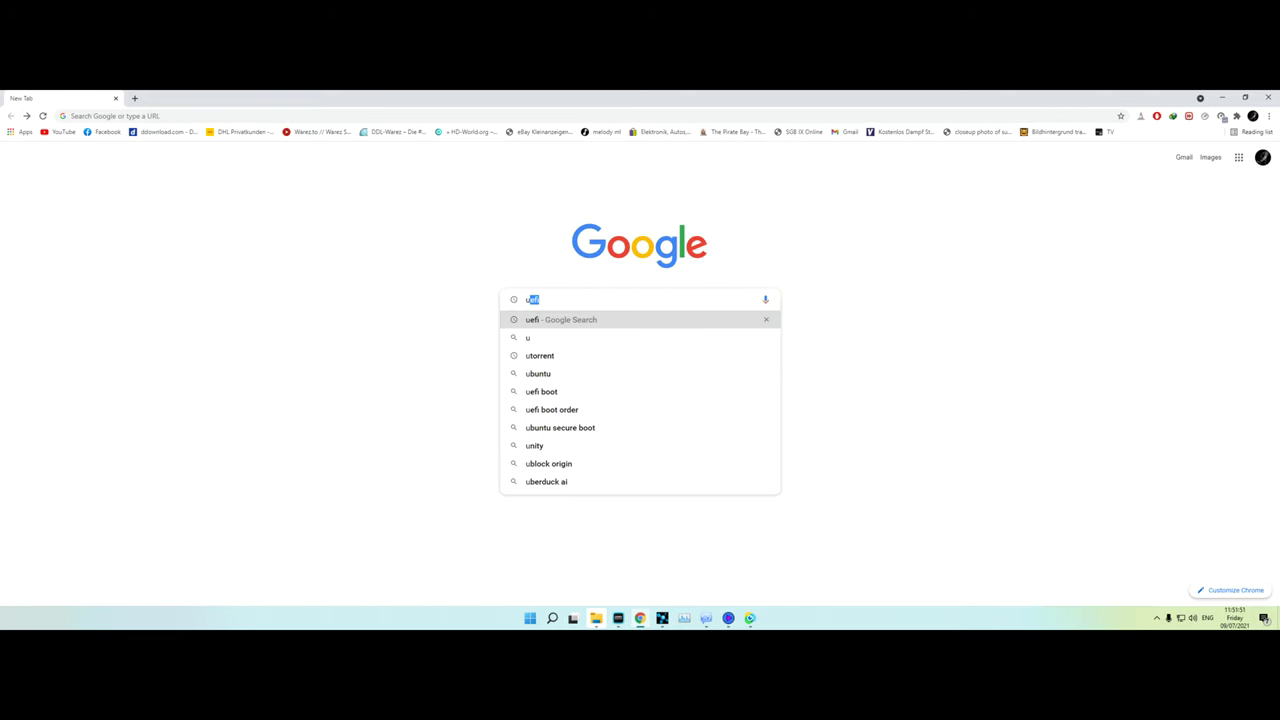
pyautogui.press('Return')
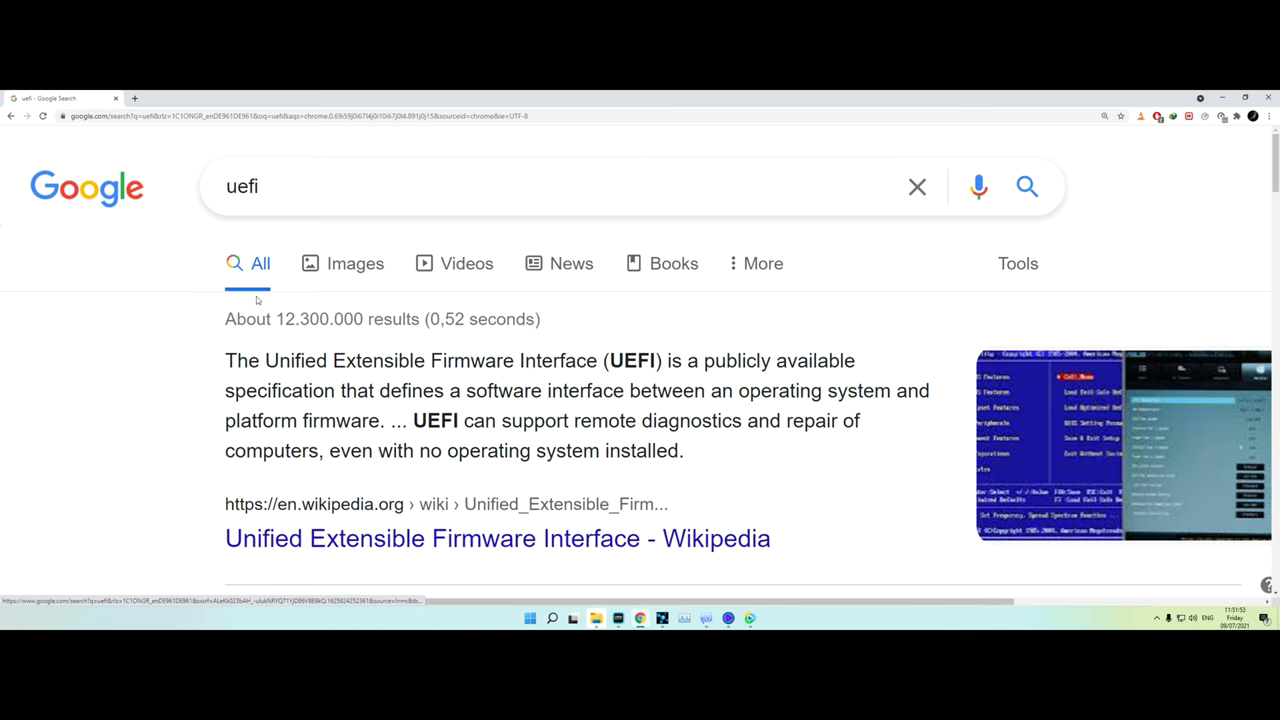
# Show the image results for uefi at 175% magnification and examine the firmware screenshots, including the Legacy and UEFI boot mode choice
pyautogui.click(351, 262)
pyautogui.hotkey('ctrl', '-')
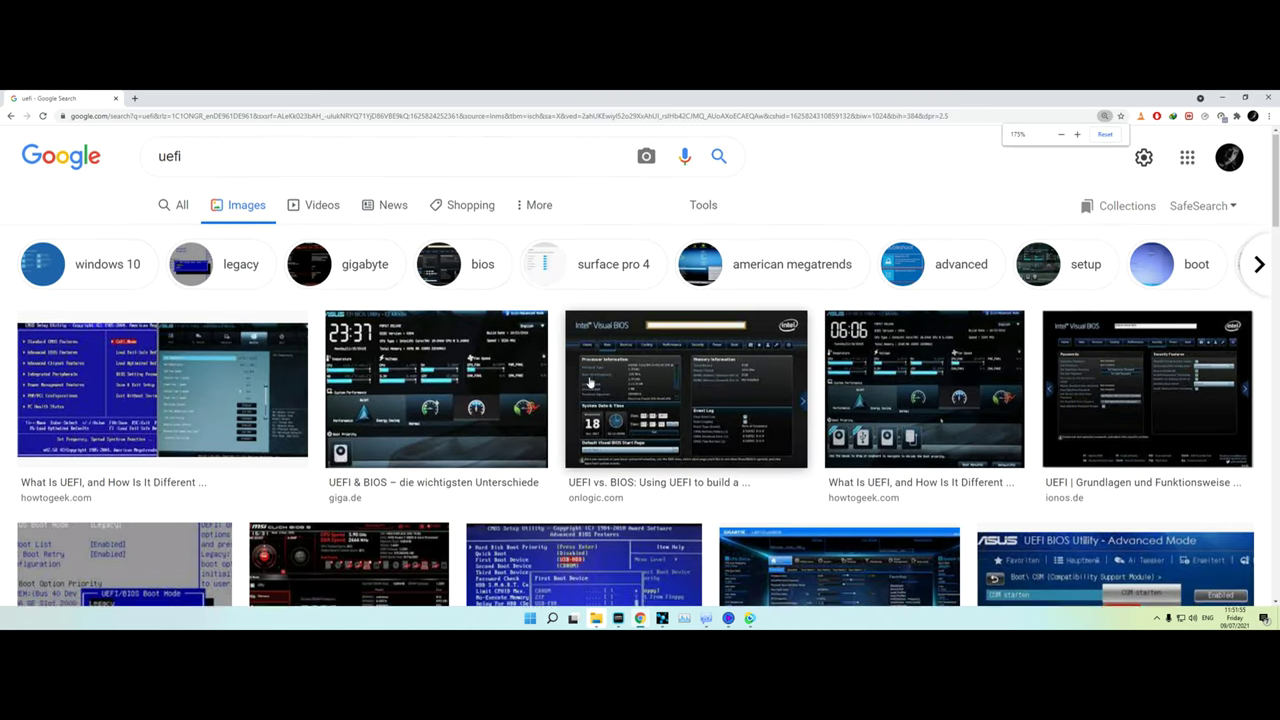
pyautogui.scroll(-2, 513, 378)
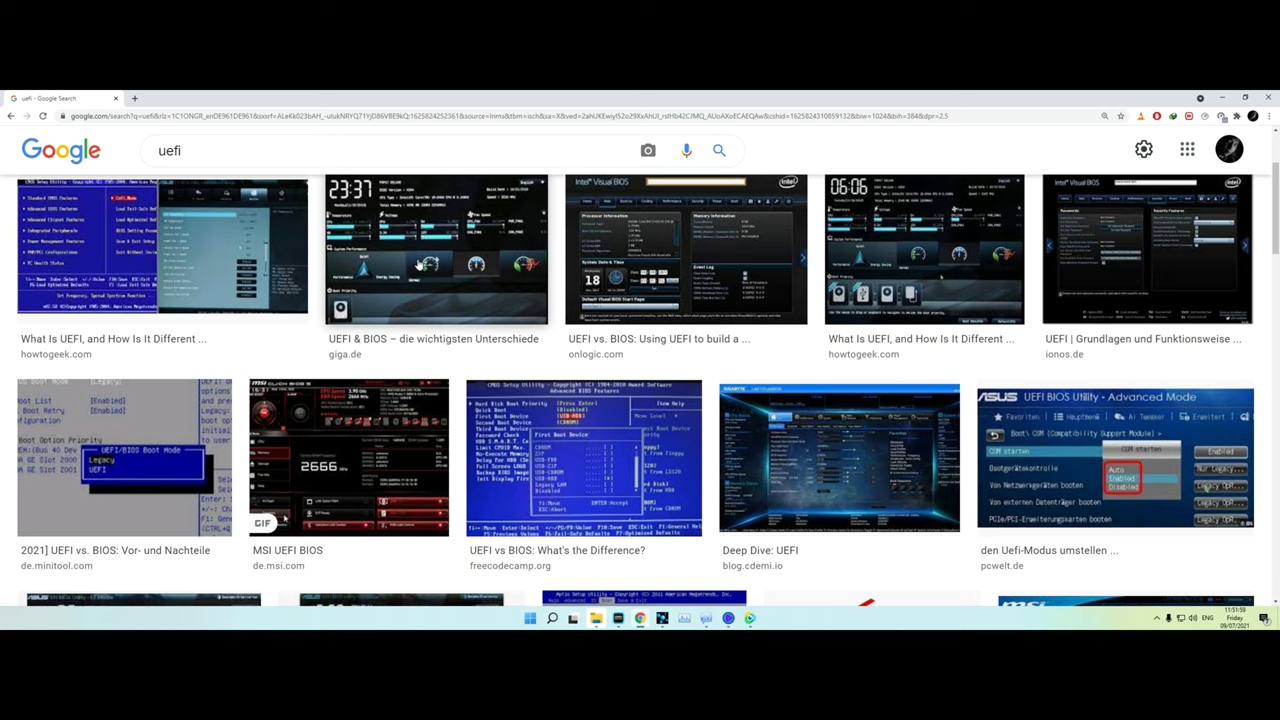
pyautogui.scroll(1, 620, 262)
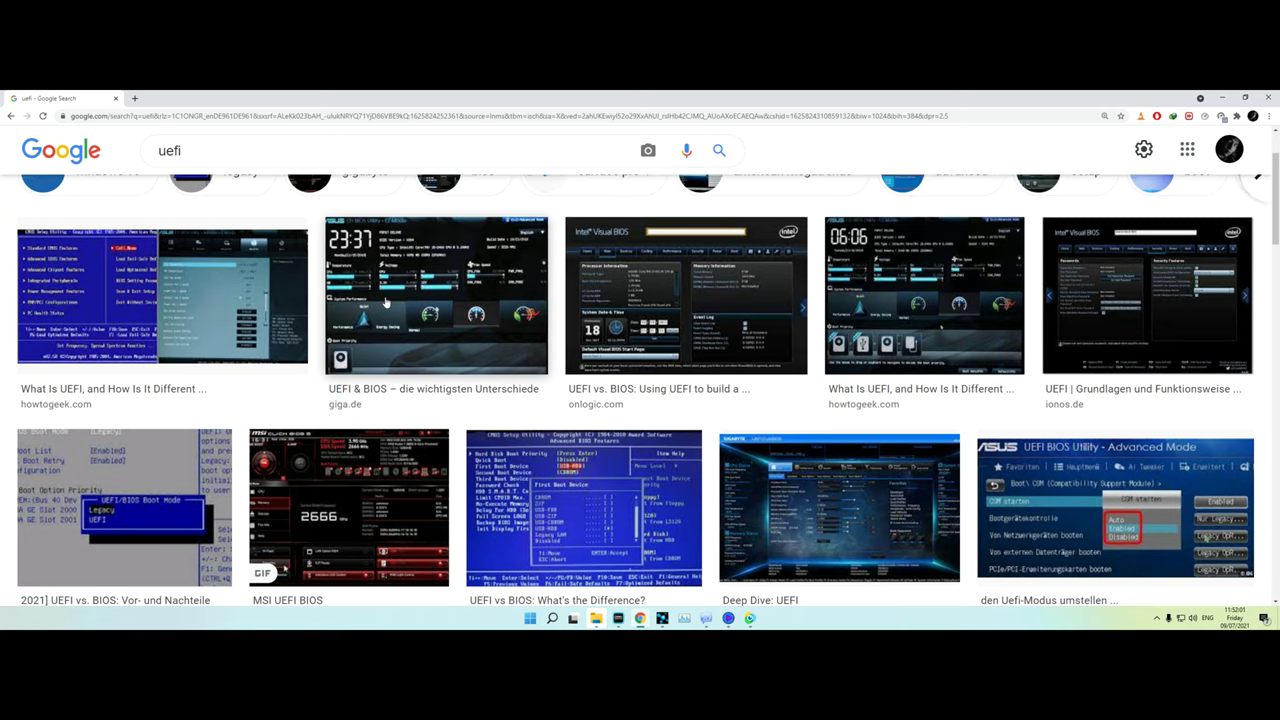
pyautogui.scroll(-1, 185, 494)
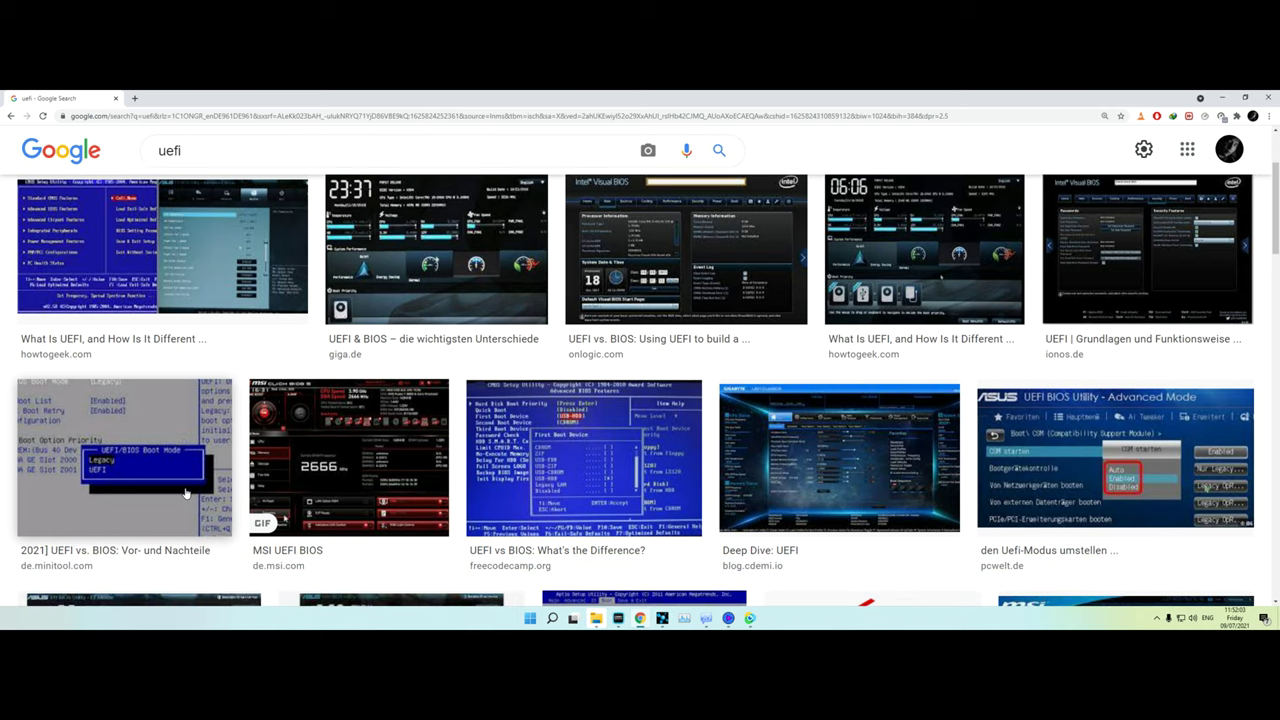
pyautogui.scroll(-2, 150, 400)
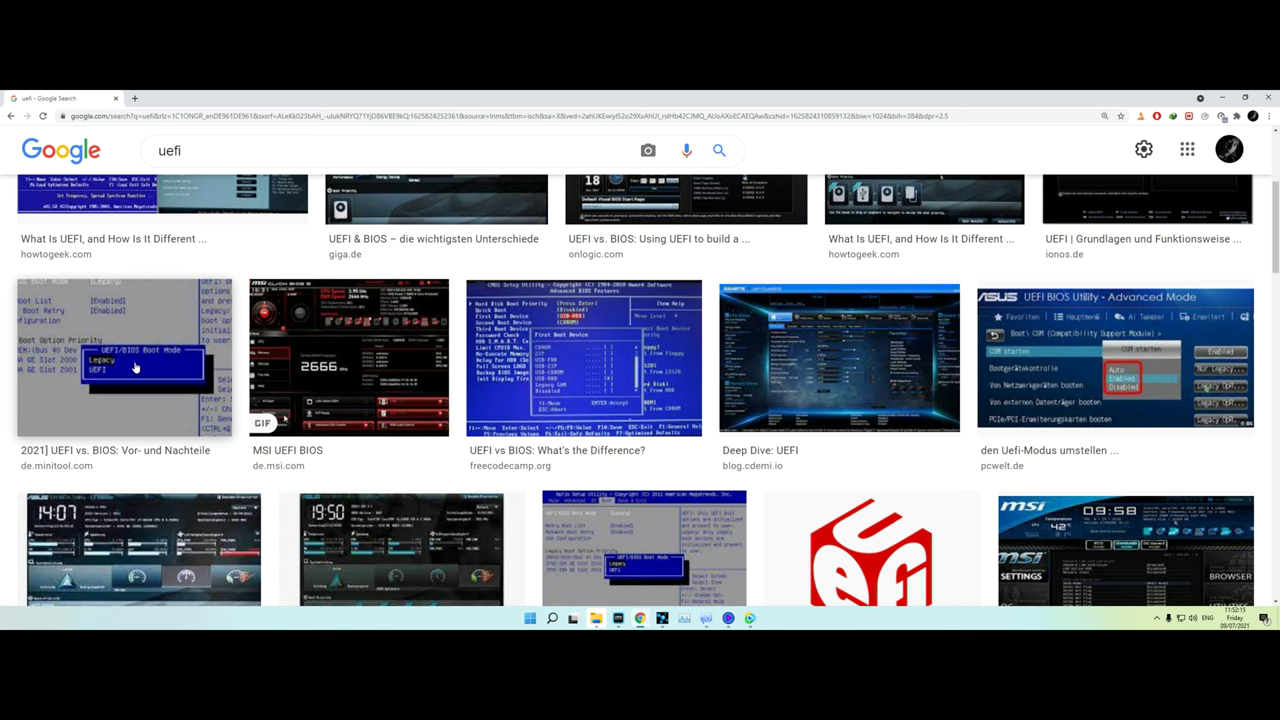
pyautogui.scroll(-1, 138, 370)
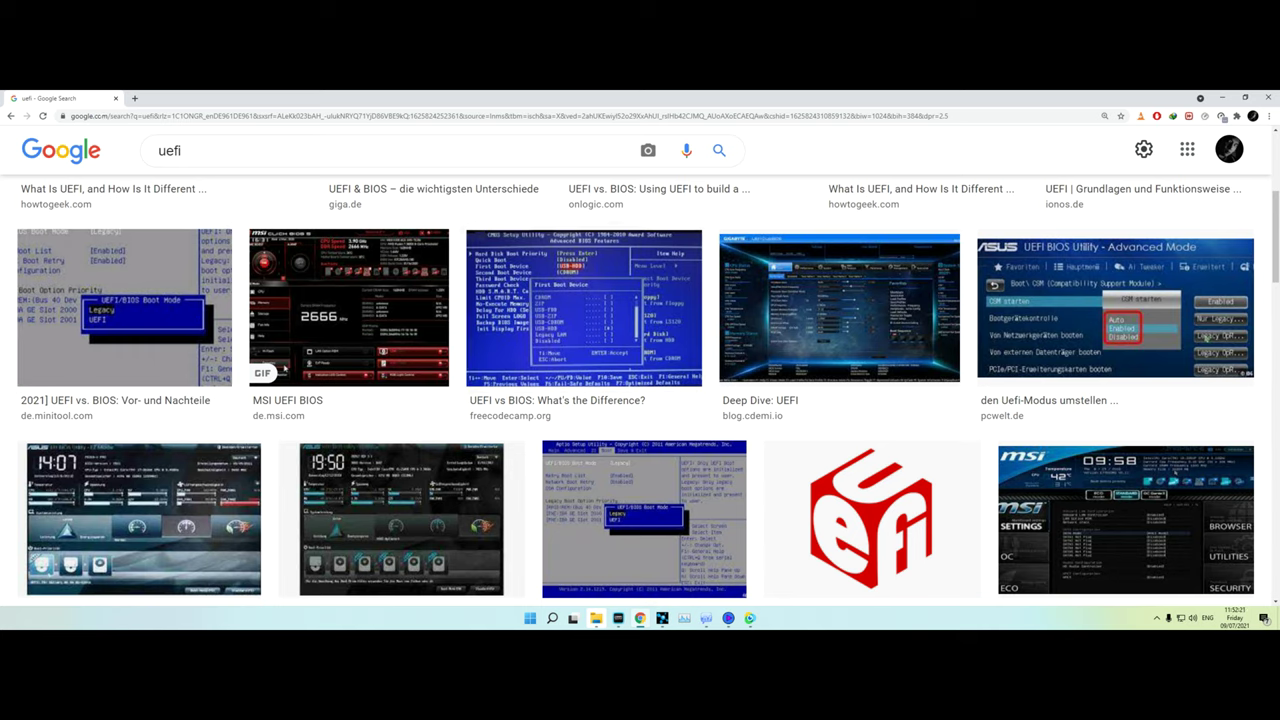
# Minimize the browser, open Device Manager from the desktop and expand Security devices
pyautogui.click(1223, 99)
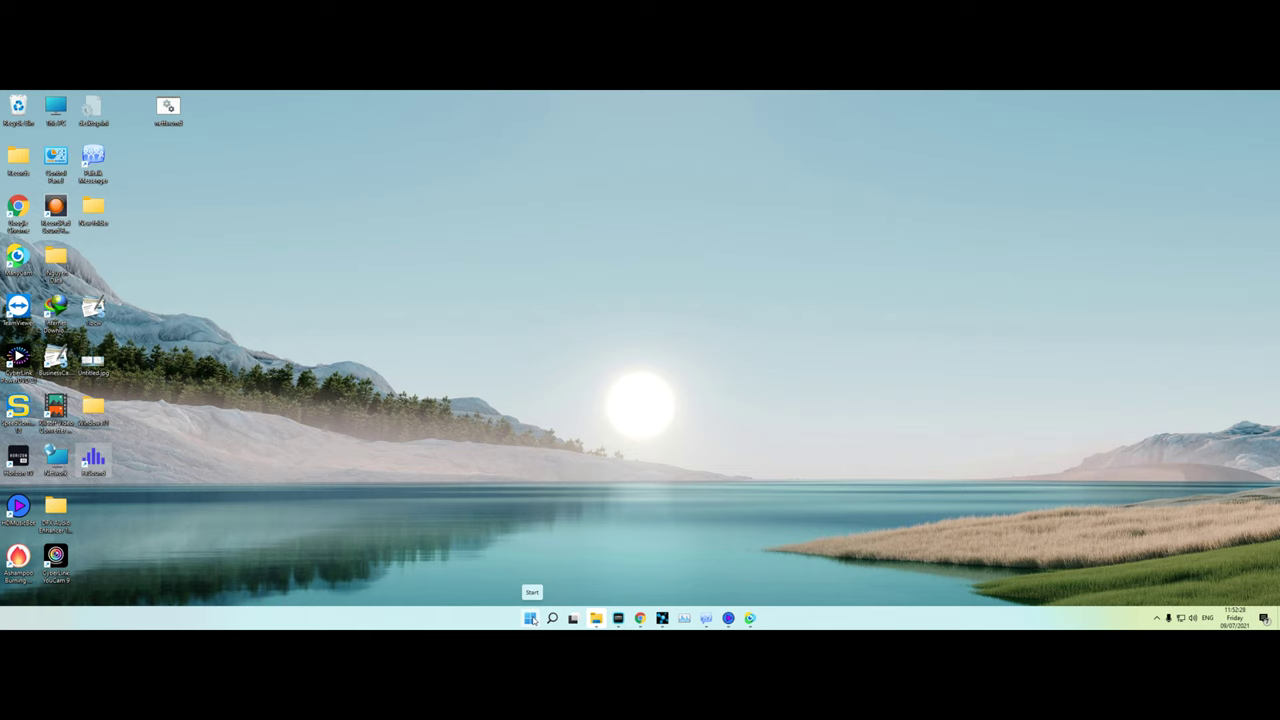
pyautogui.rightClick(532, 619)
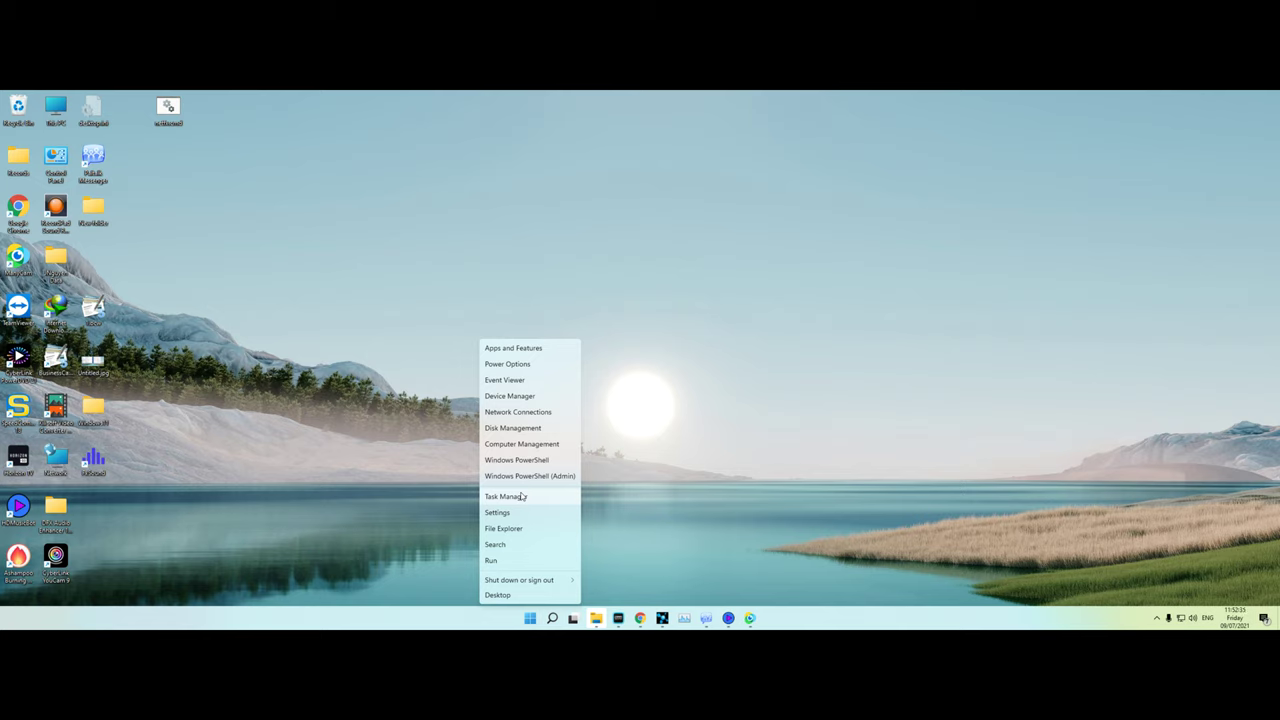
pyautogui.click(511, 398)
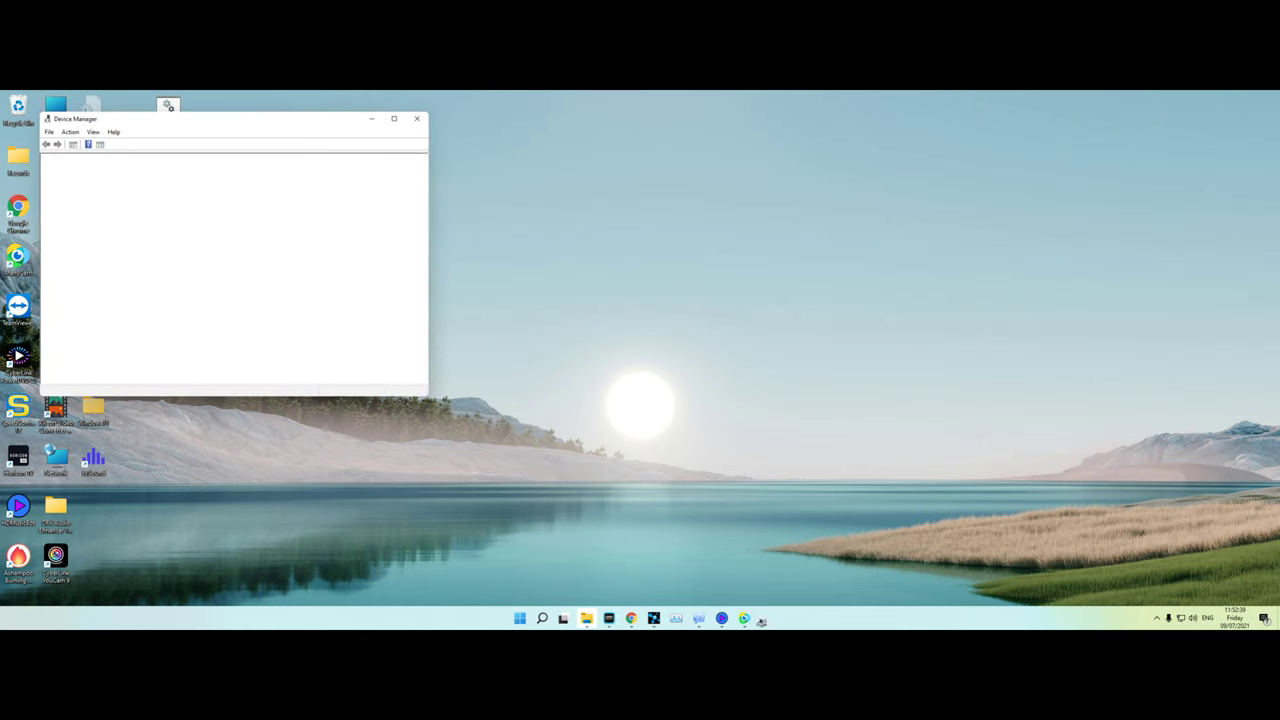
pyautogui.click(55, 329)
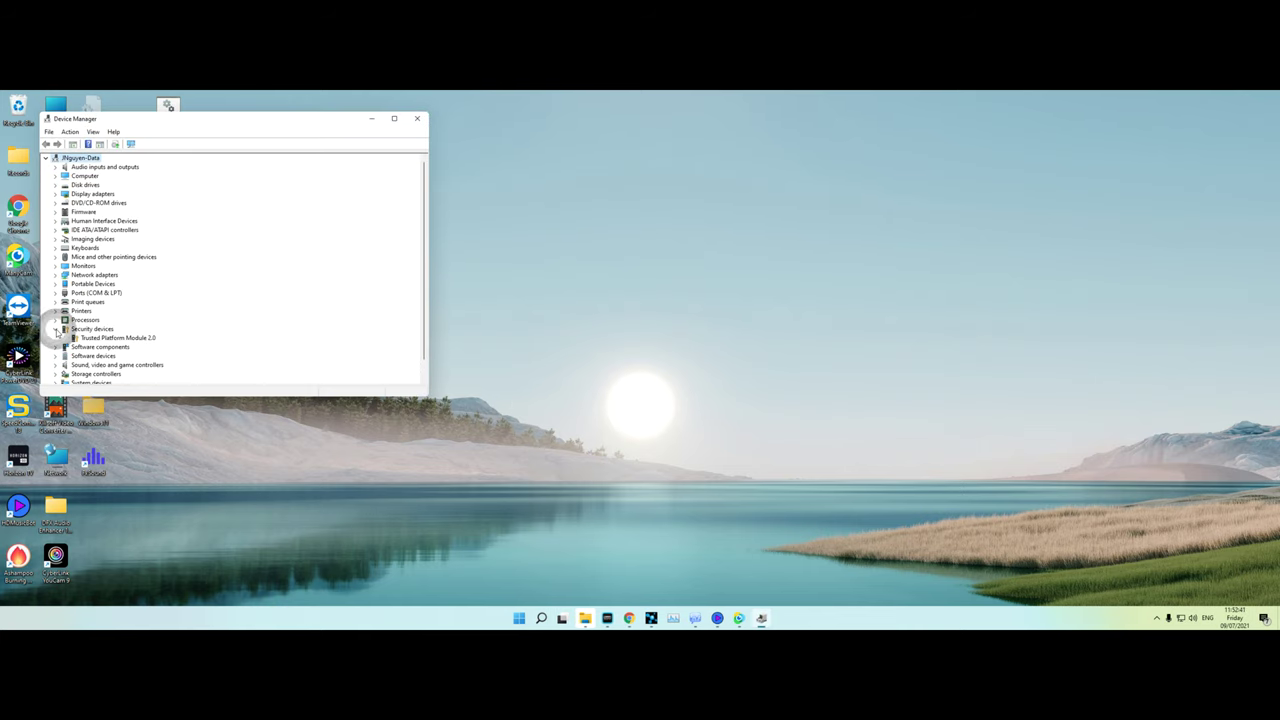
# Move the Device Manager window to the middle of the desktop and select Trusted Platform Module 2.0
pyautogui.moveTo(250, 119); pyautogui.dragTo(623, 94)
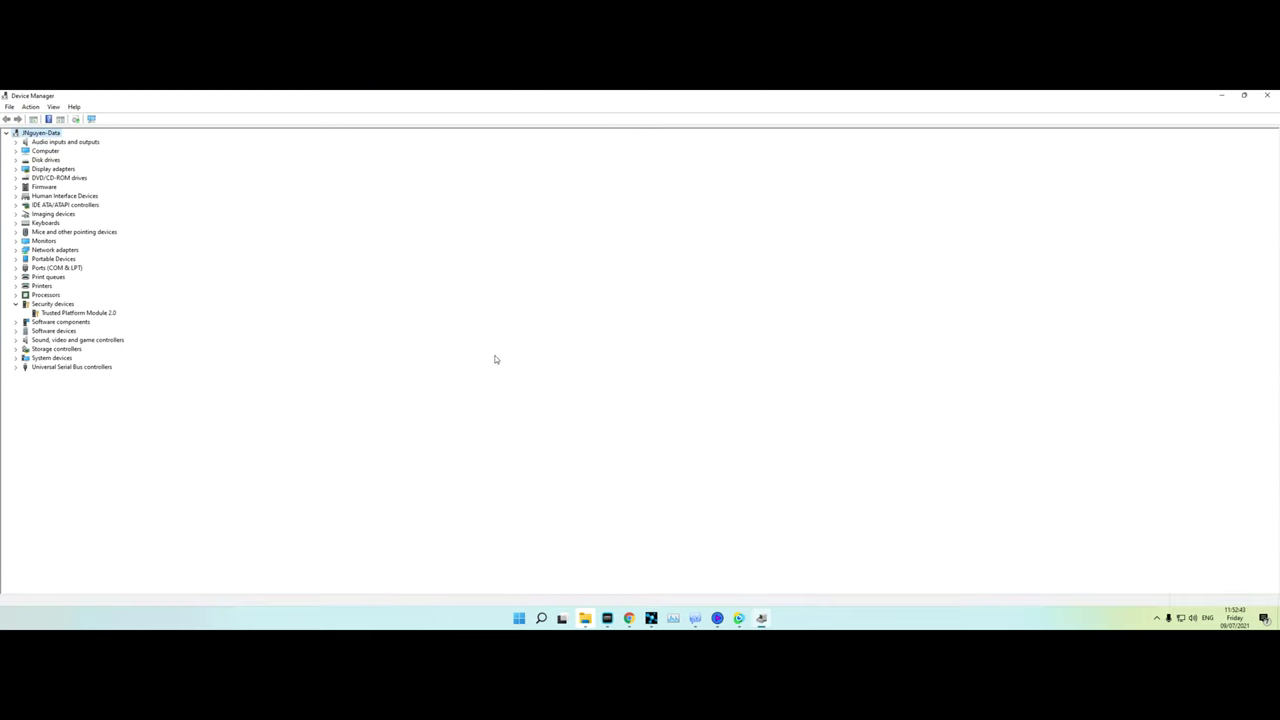
pyautogui.moveTo(383, 94); pyautogui.dragTo(613, 199)
pyautogui.click(541, 427)
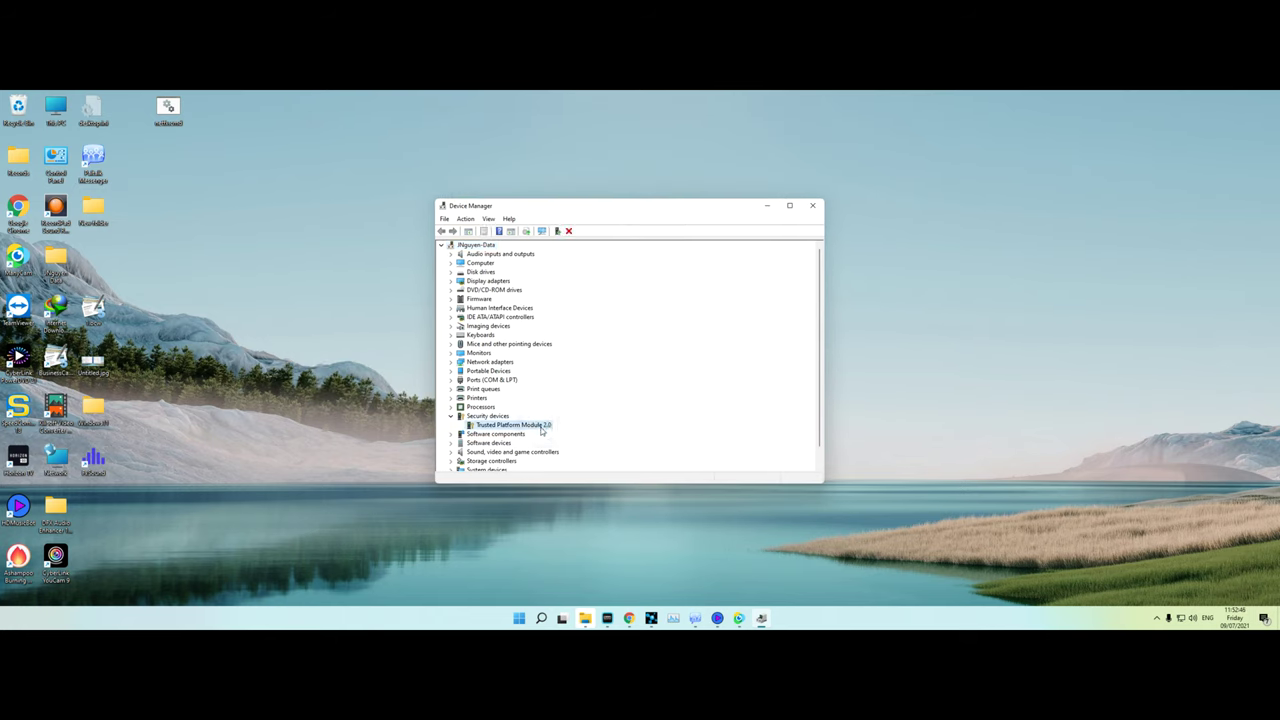
# Bring up the screen recording program, minimize its window, and close Device Manager
pyautogui.click(739, 618)
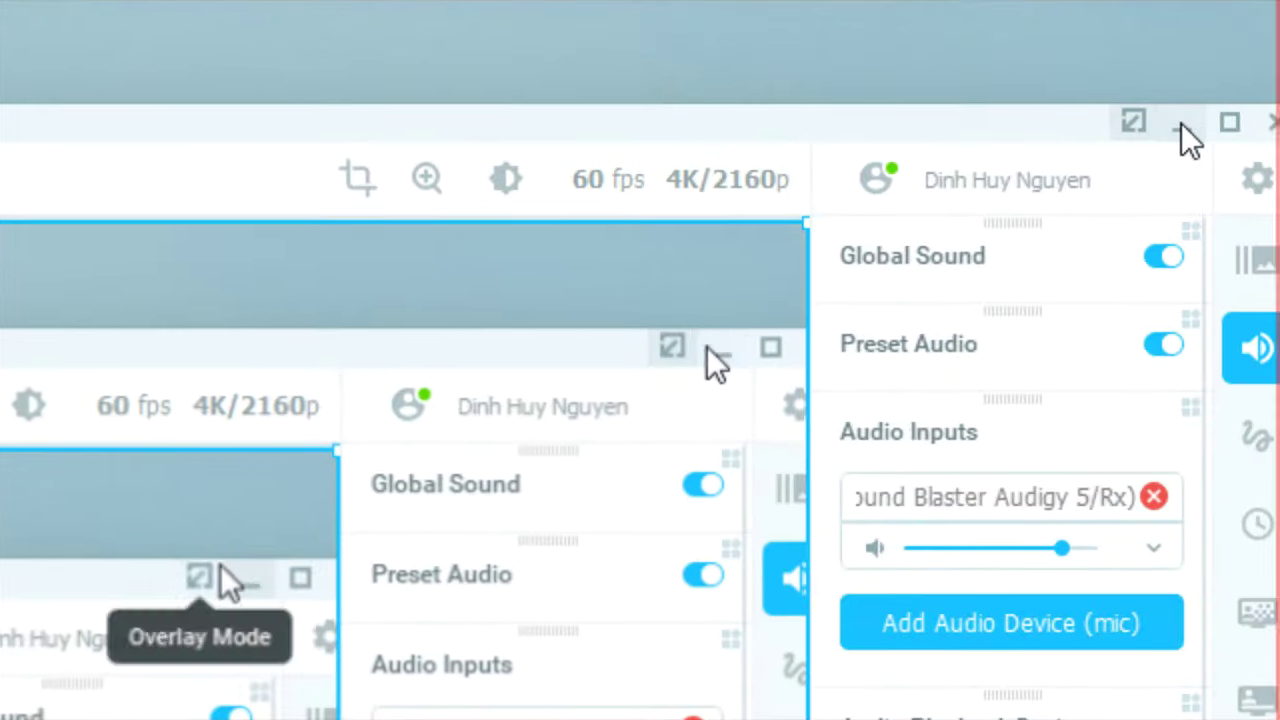
pyautogui.click(1180, 125)
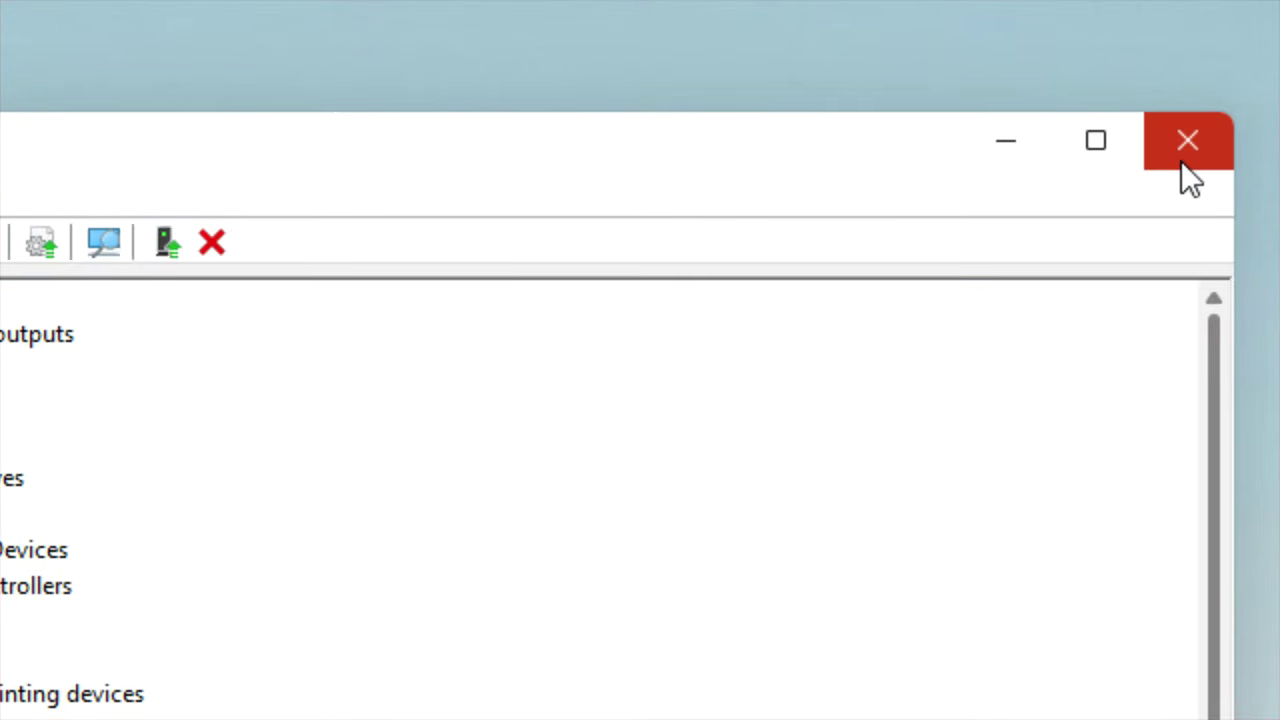
pyautogui.click(1181, 161)
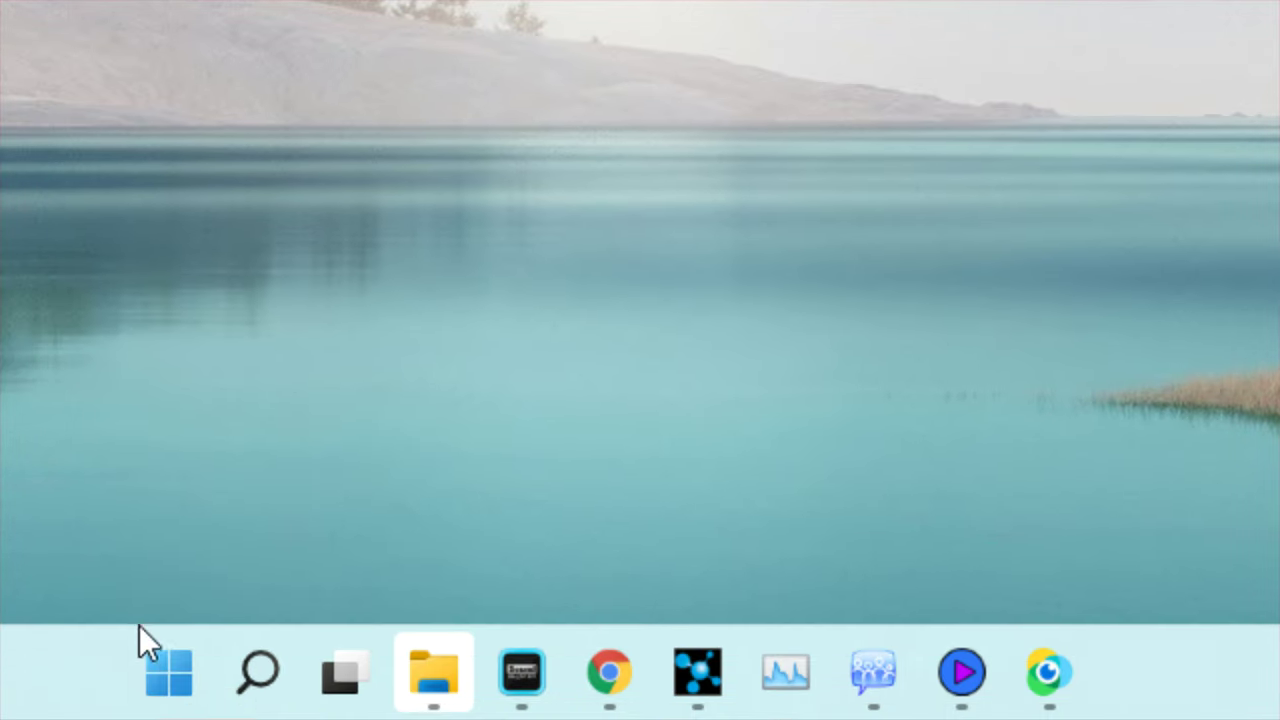
# Open the Windows Features dialog by running optionalfeatures.exe
pyautogui.click(115, 714)
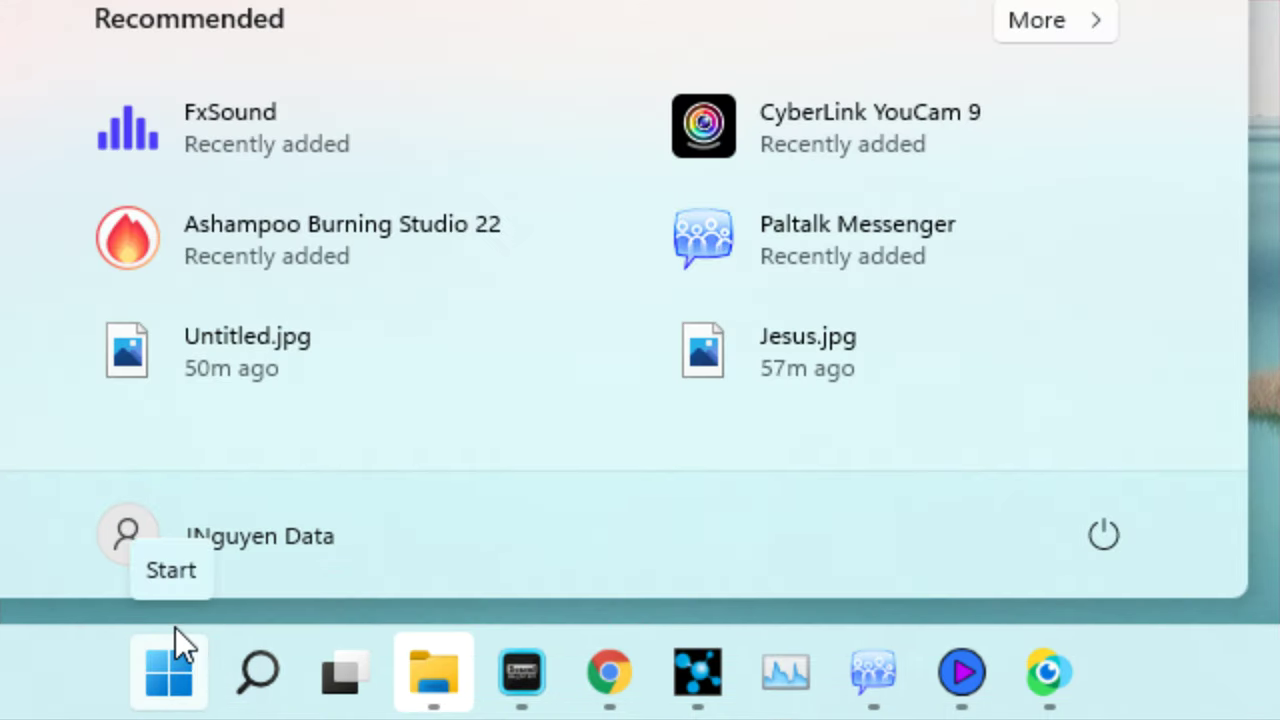
pyautogui.press('super+r')
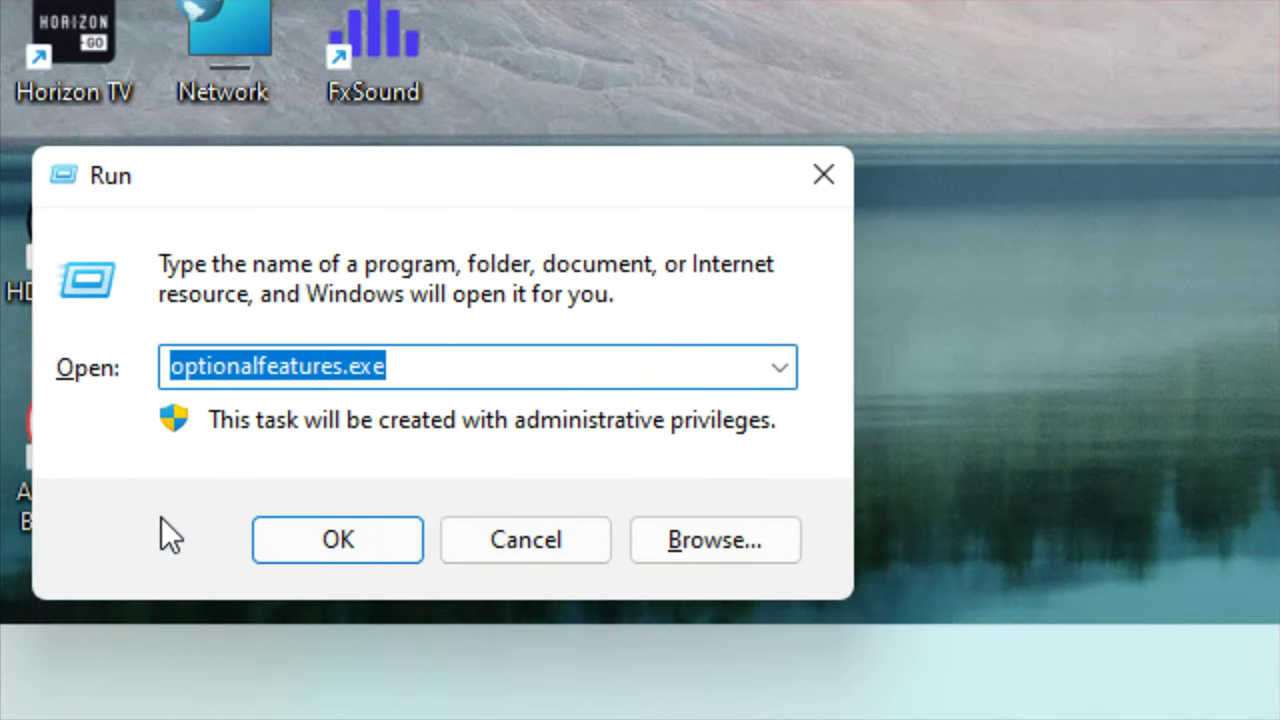
pyautogui.click(306, 537)
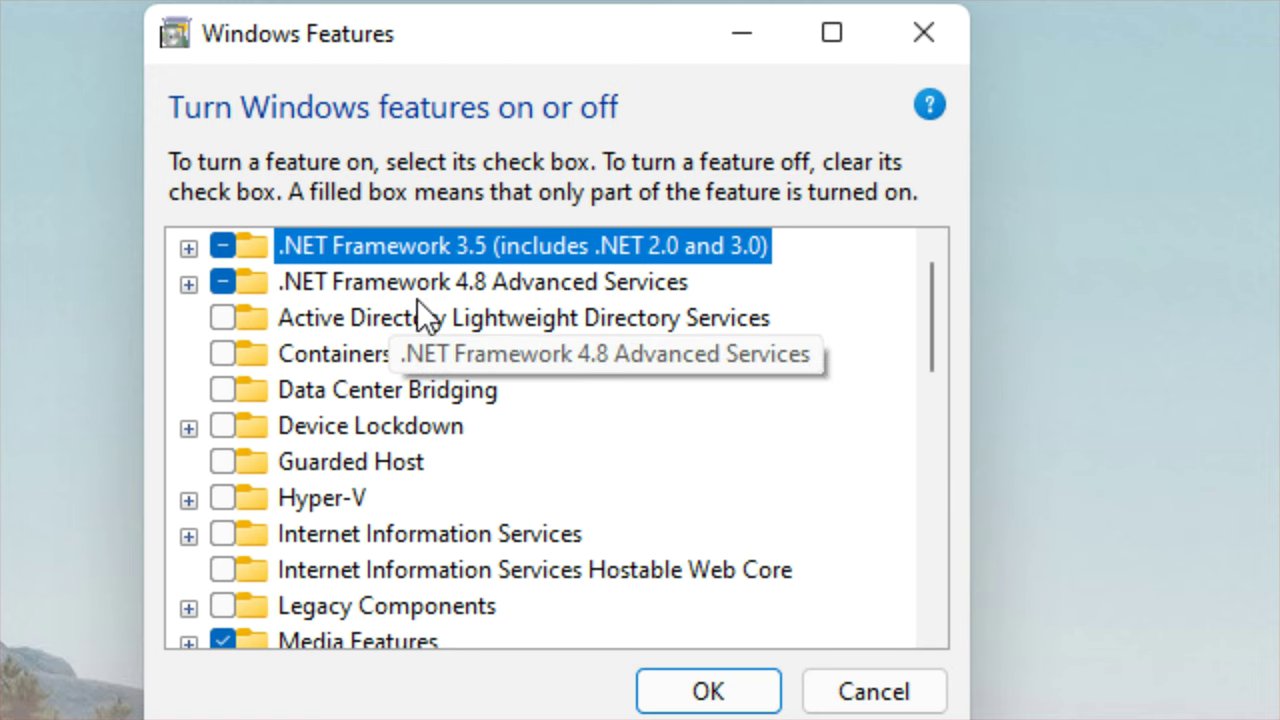
# Highlight the .NET Framework 4.8 Advanced Services and .NET Framework 3.5 entries in turn, and leave Windows Features without changes
pyautogui.click(645, 287)
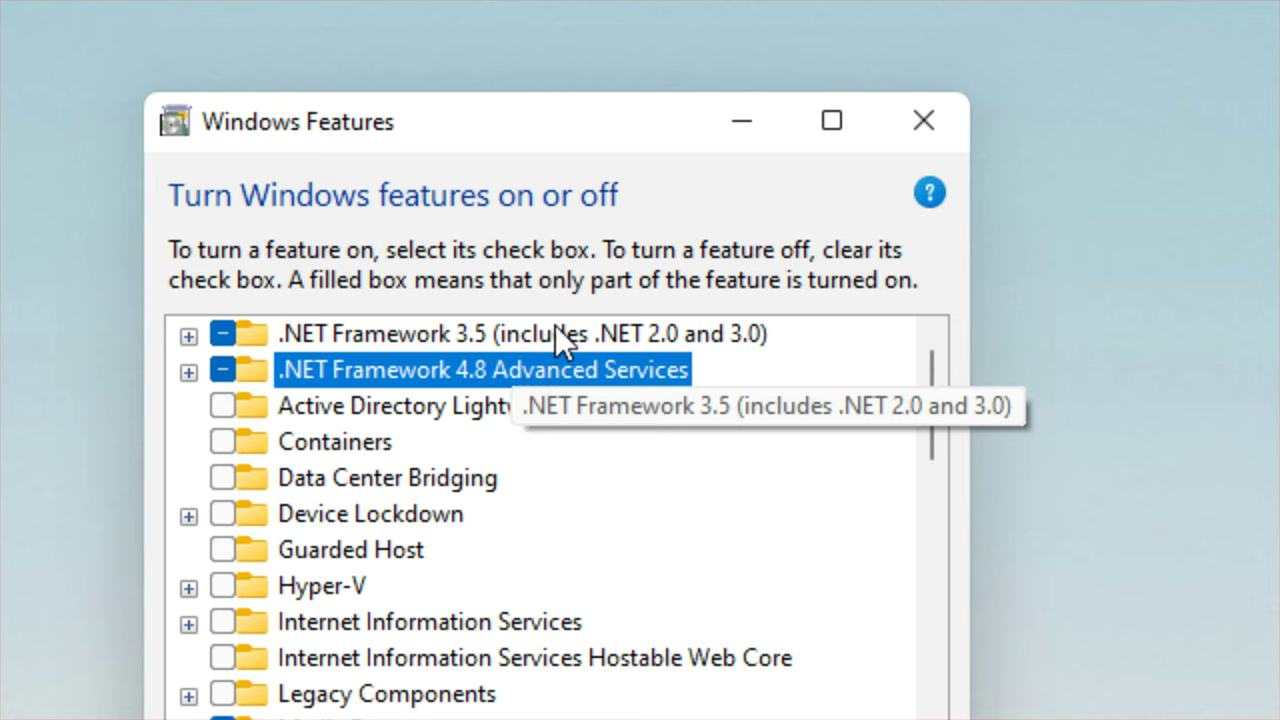
pyautogui.click(598, 331)
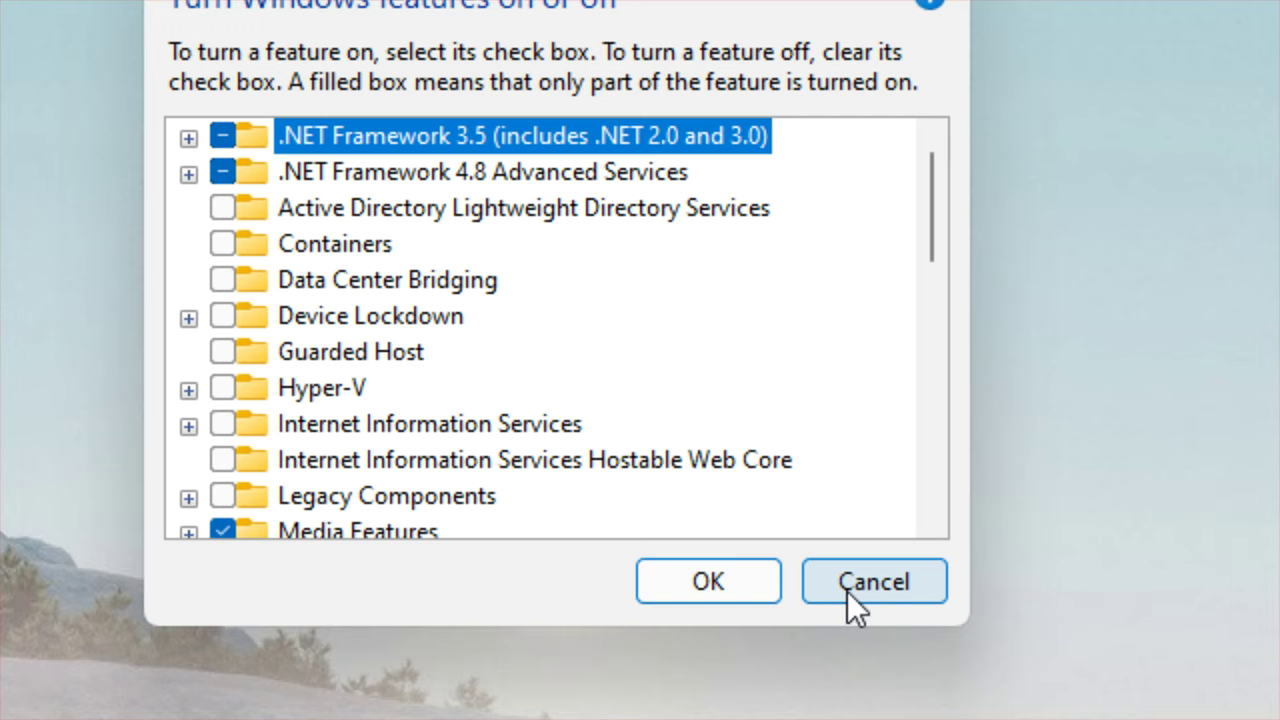
pyautogui.click(847, 591)
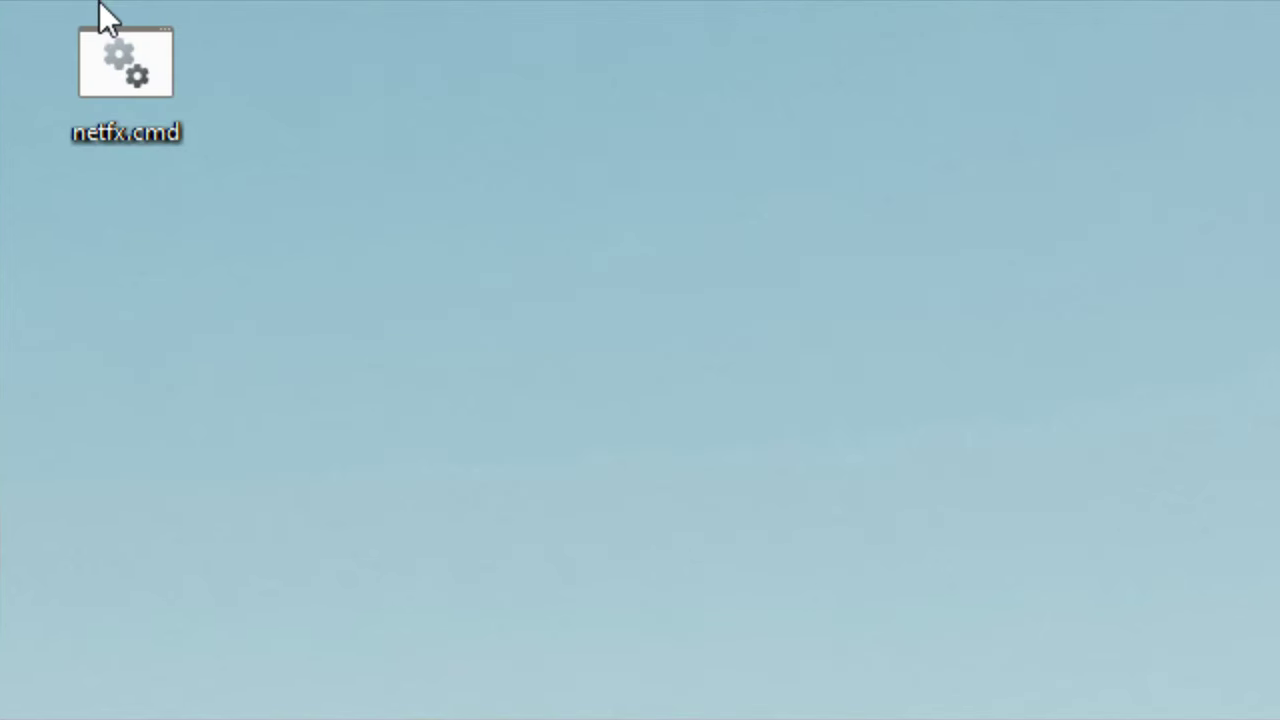
# Open the desktop script netfx.cmd for editing in Notepad and reposition its window to show the commands
pyautogui.rightClick(173, 126)
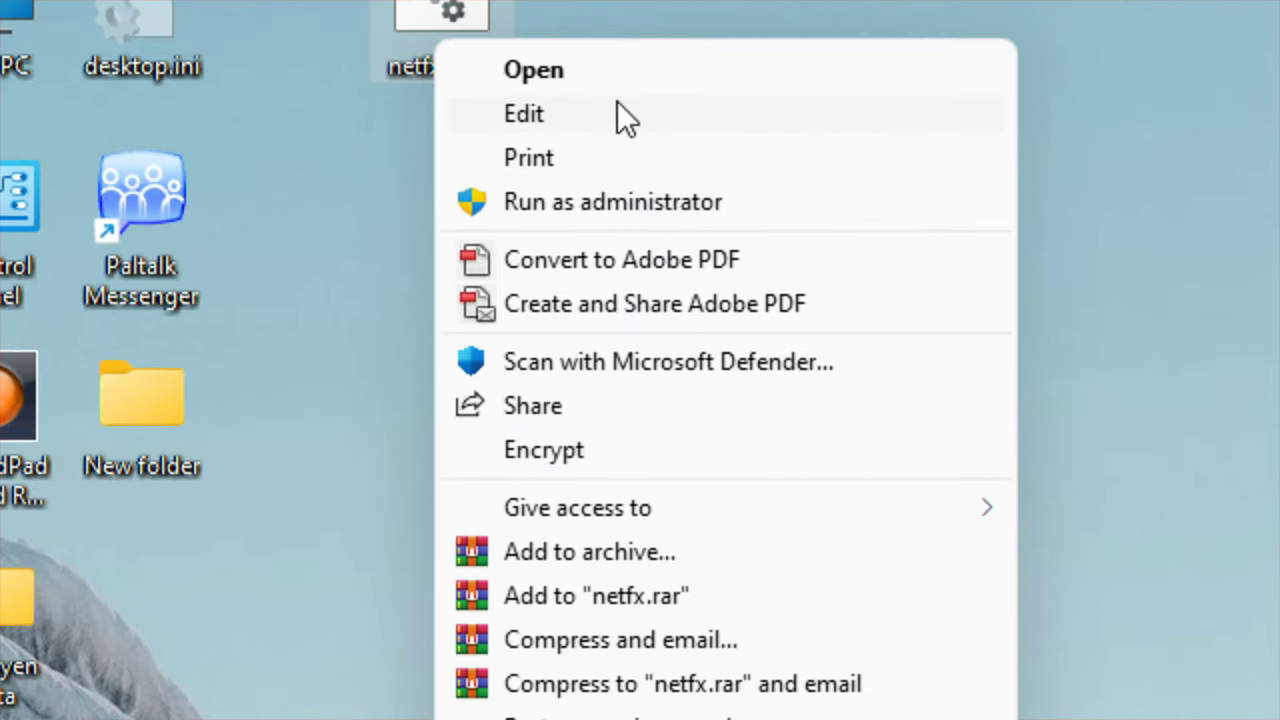
pyautogui.click(617, 101)
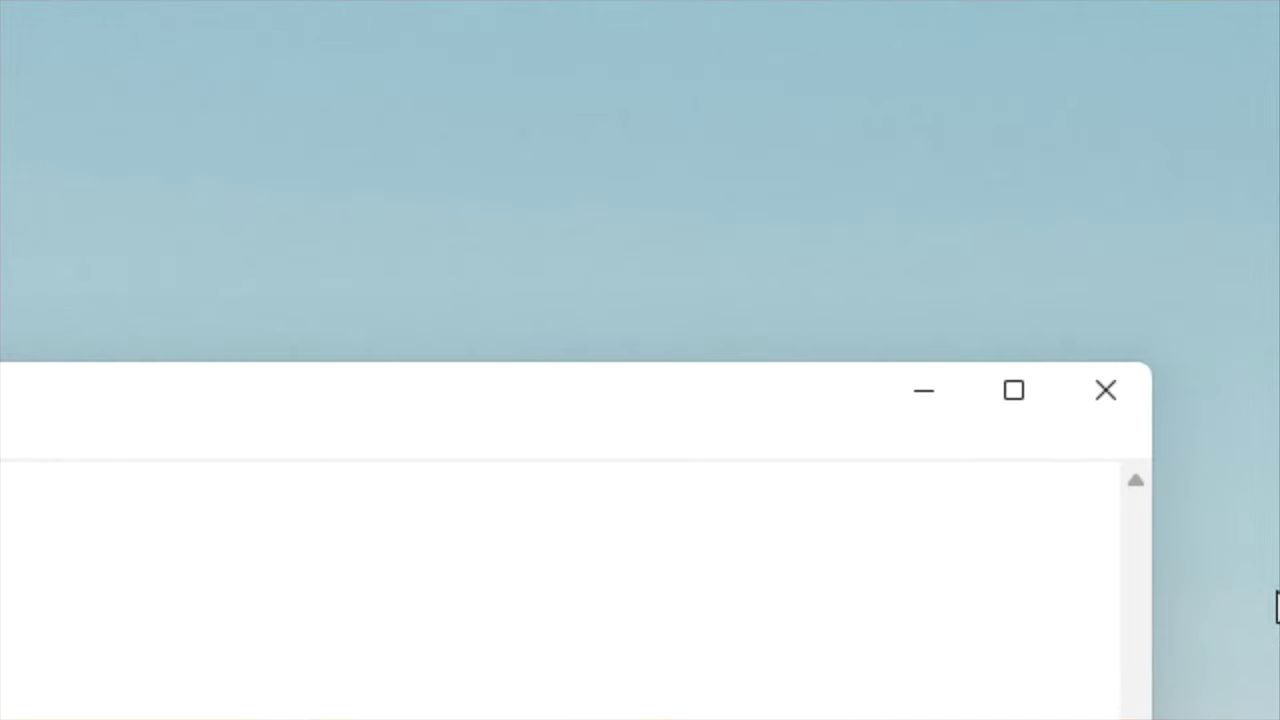
pyautogui.click(546, 420)
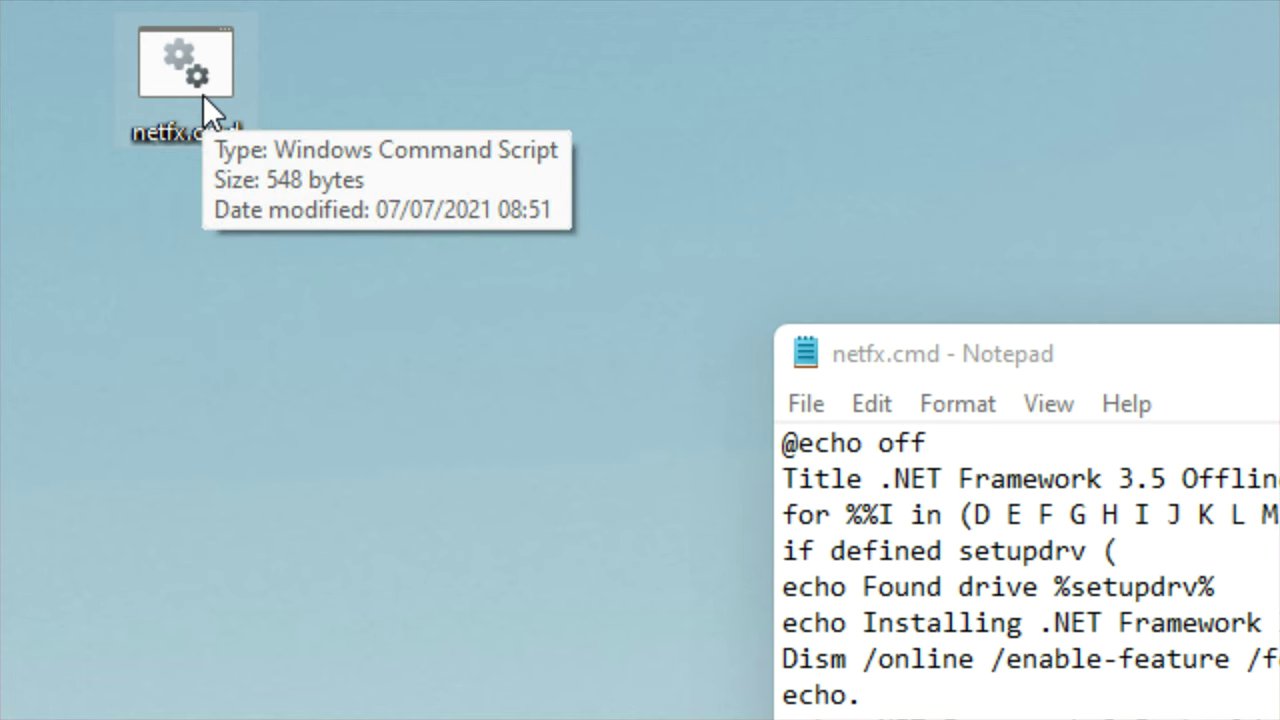
pyautogui.moveTo(1031, 355); pyautogui.dragTo(835, 269)
pyautogui.moveTo(714, 645); pyautogui.dragTo(968, 645)
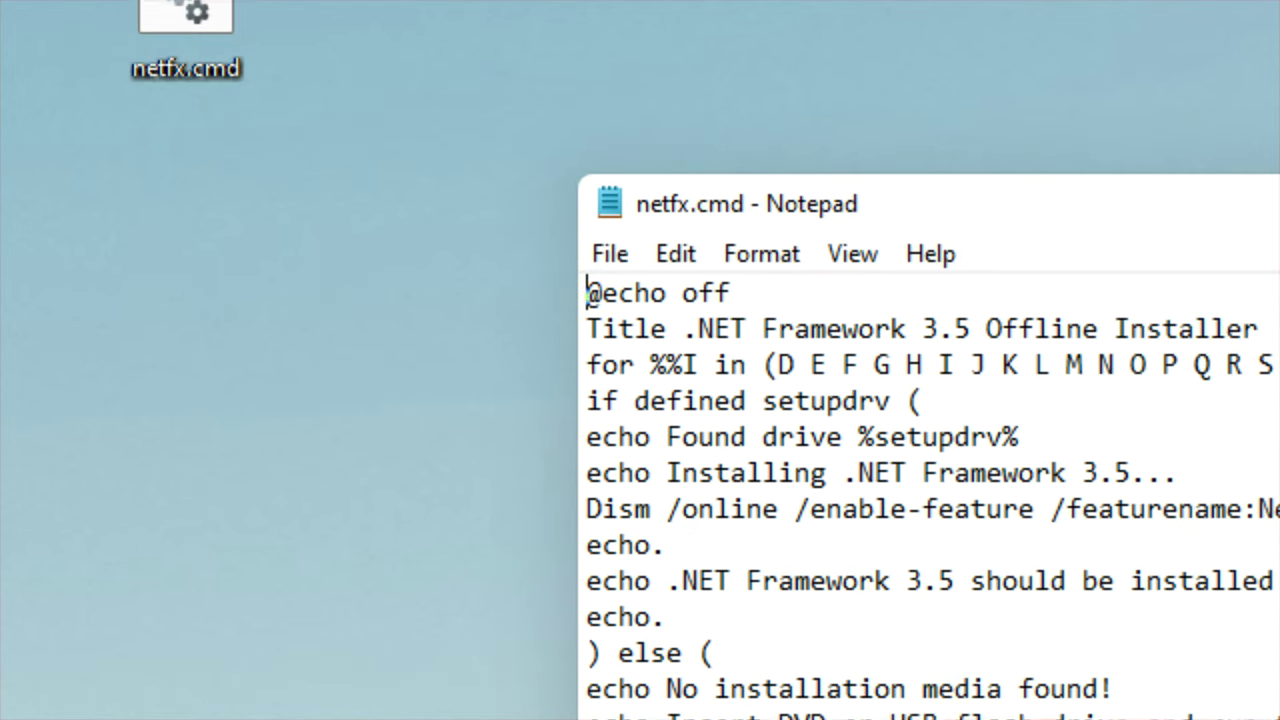
pyautogui.moveTo(968, 580)
pyautogui.mouseDown()
pyautogui.moveTo(872, 580)
pyautogui.moveTo(968, 580)
pyautogui.mouseUp()
pyautogui.click(665, 543)
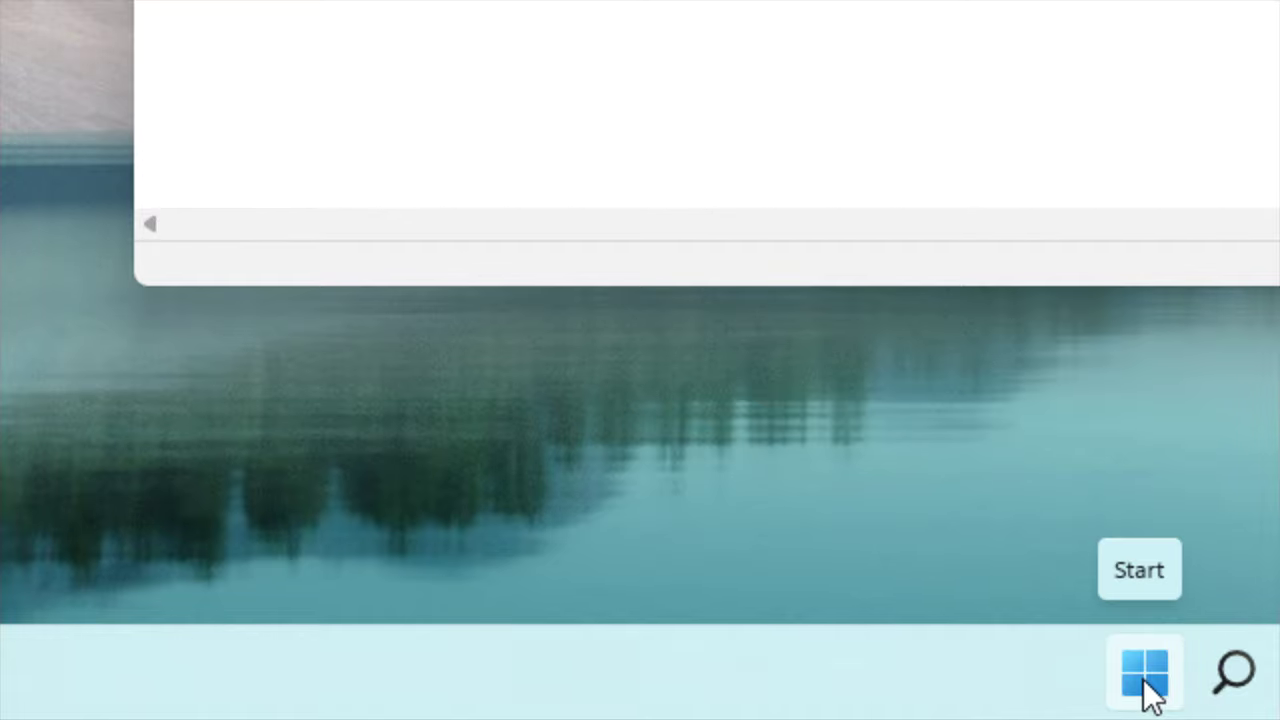
# Bring up the Run dialog again, move it beside the script window, point out the optionalfeatures.exe command and run it
pyautogui.click(1146, 676)
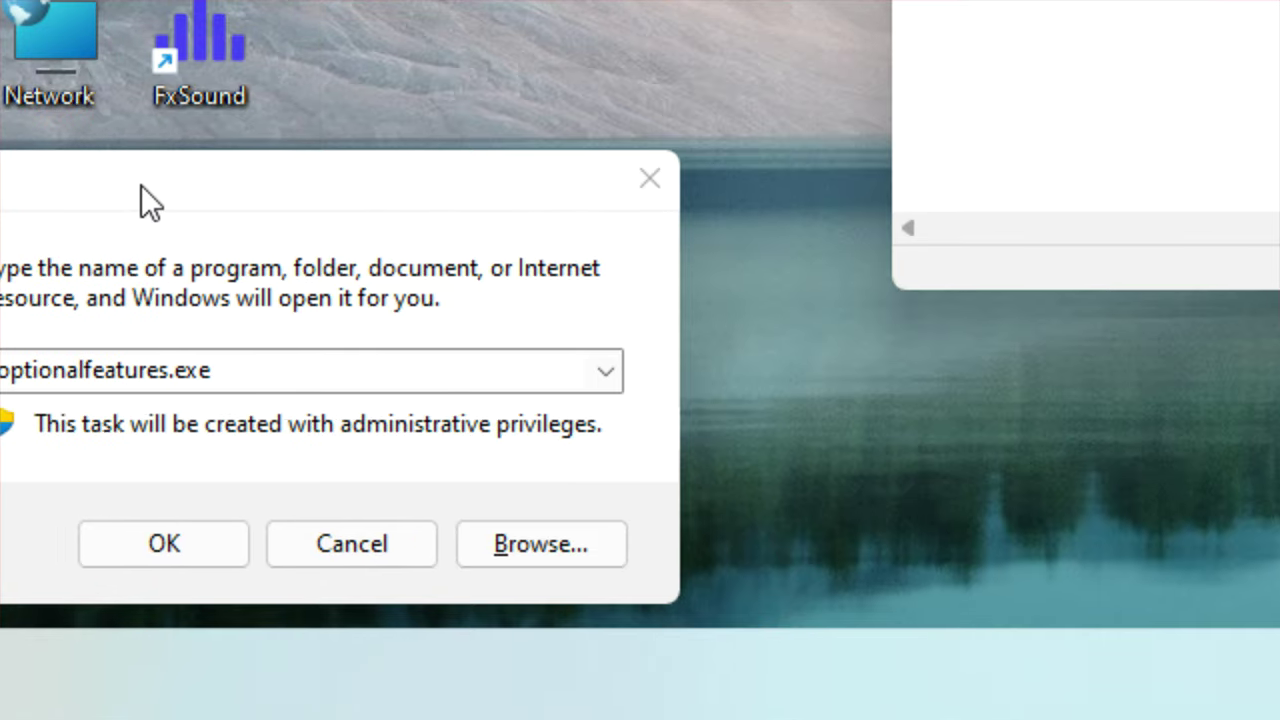
pyautogui.moveTo(143, 185); pyautogui.dragTo(829, 81)
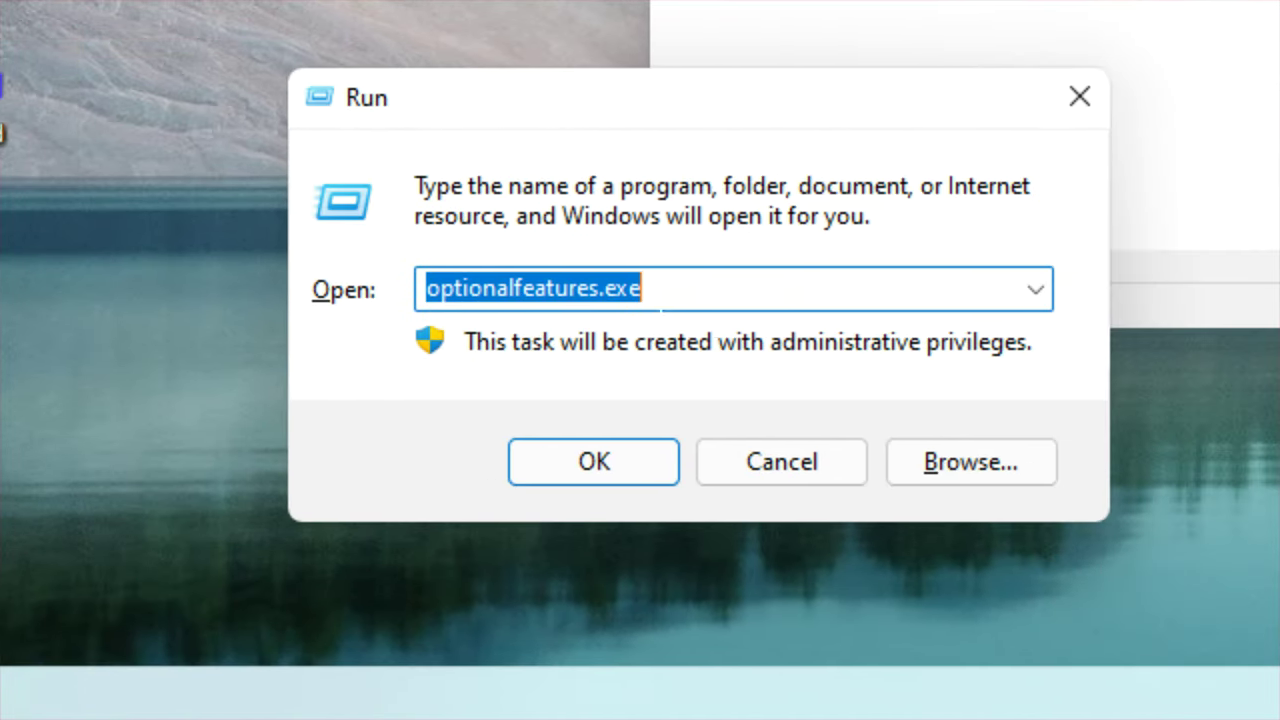
pyautogui.click(658, 288)
pyautogui.moveTo(596, 290); pyautogui.dragTo(428, 290)
pyautogui.click(462, 288)
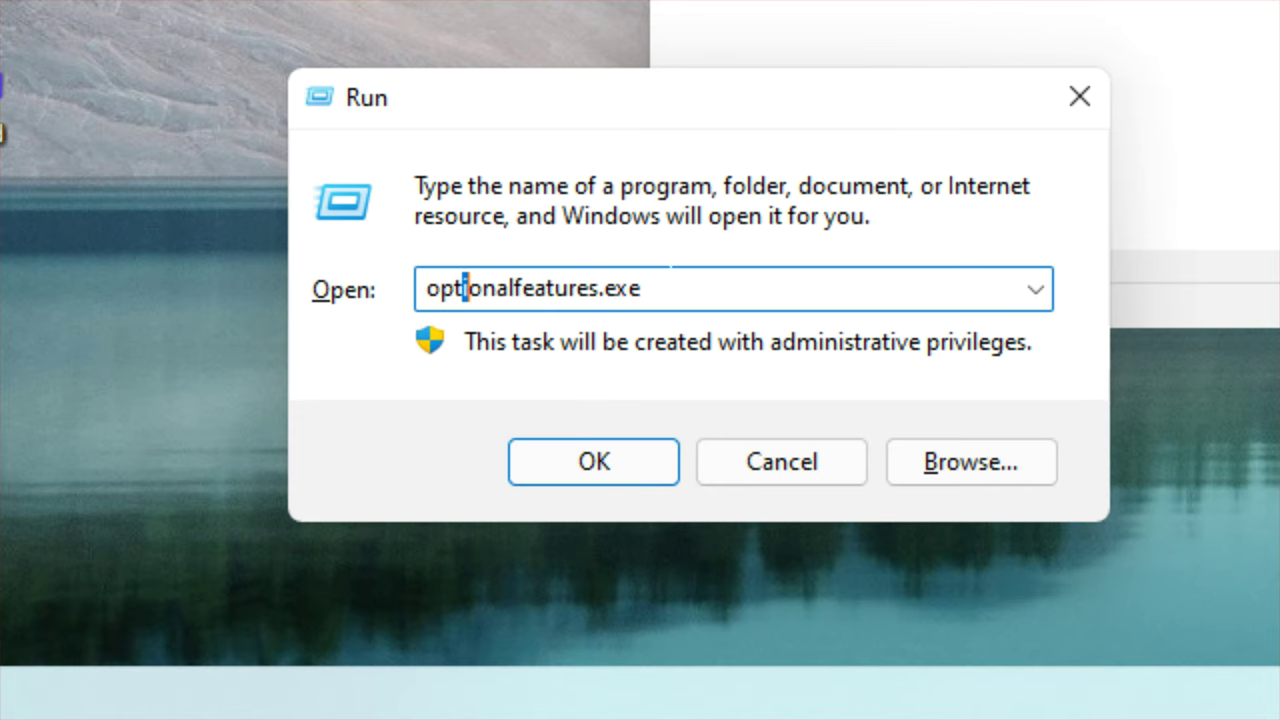
pyautogui.click(700, 285)
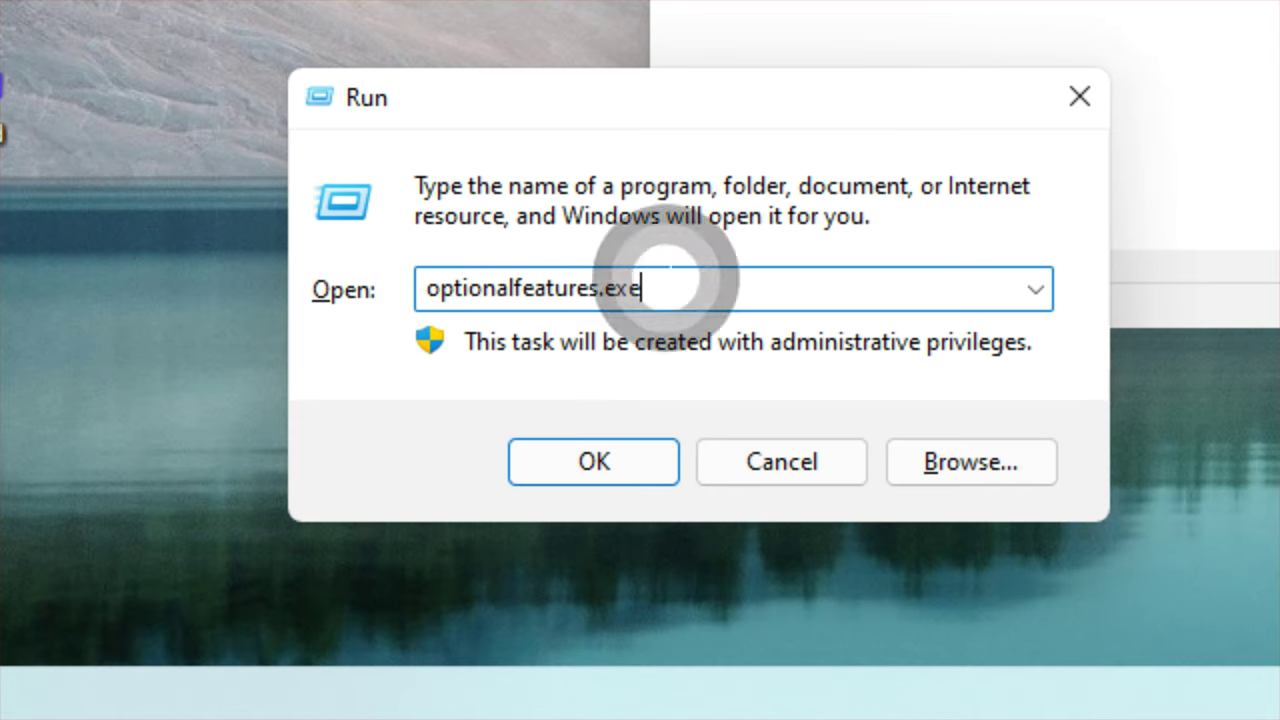
pyautogui.click(635, 463)
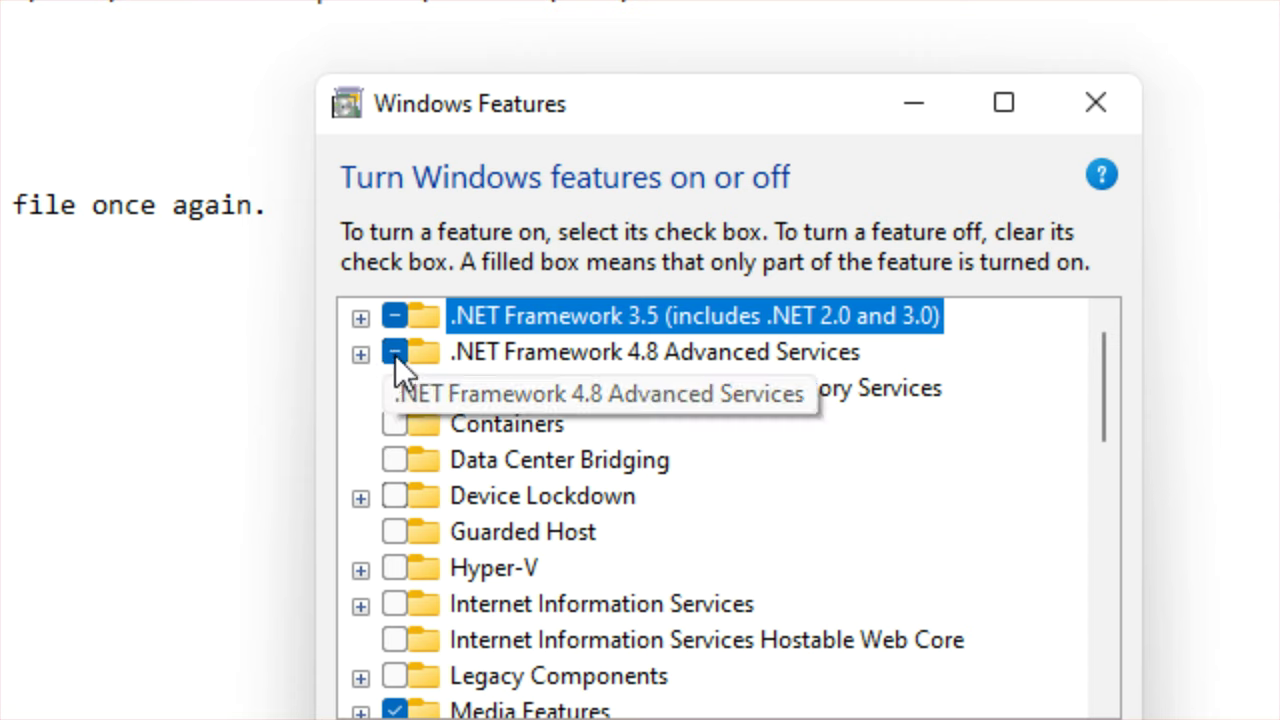
# Turn .NET Framework 4.8 Advanced Services off and back on, and select the .NET Framework 3.5 entry
pyautogui.click(396, 357)
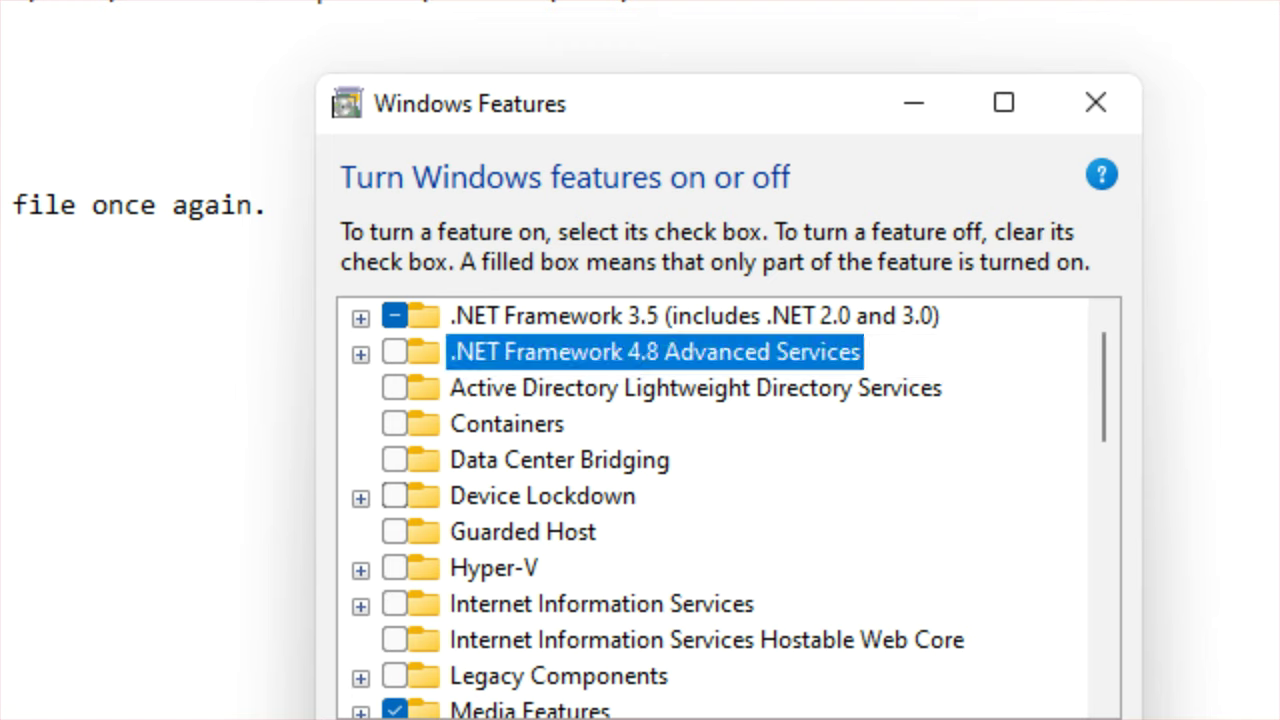
pyautogui.click(395, 354)
pyautogui.click(630, 320)
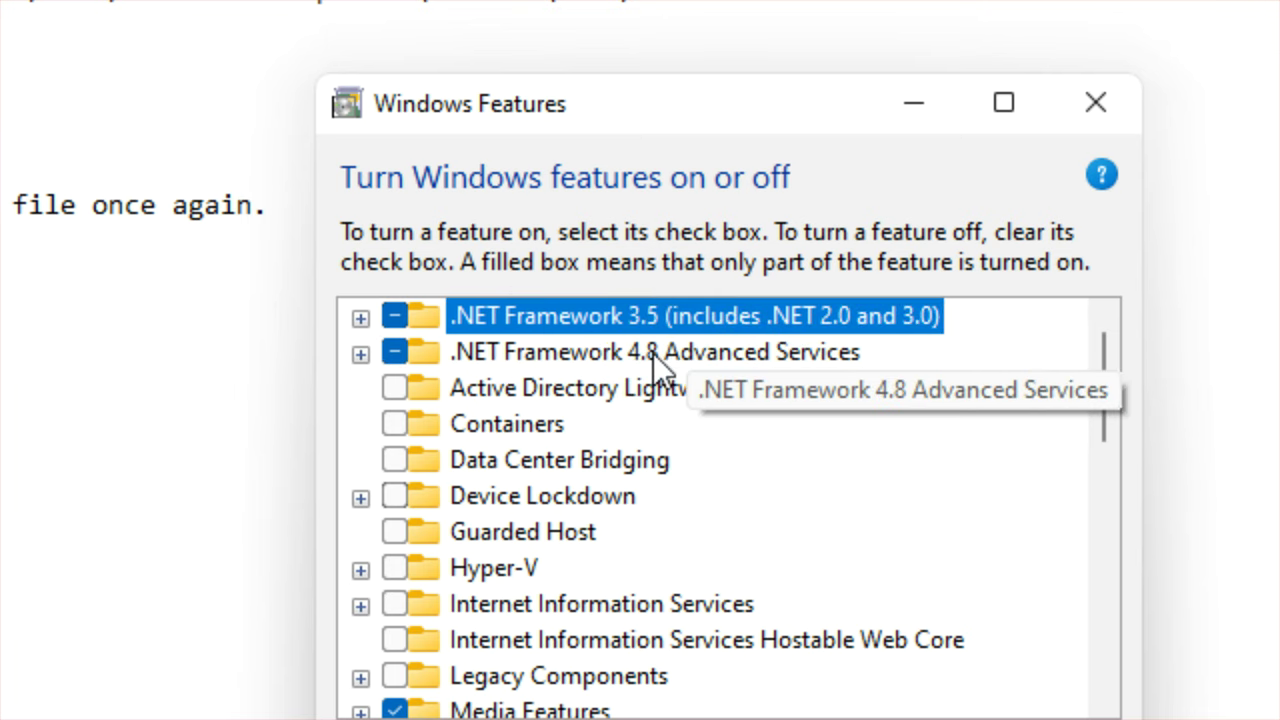